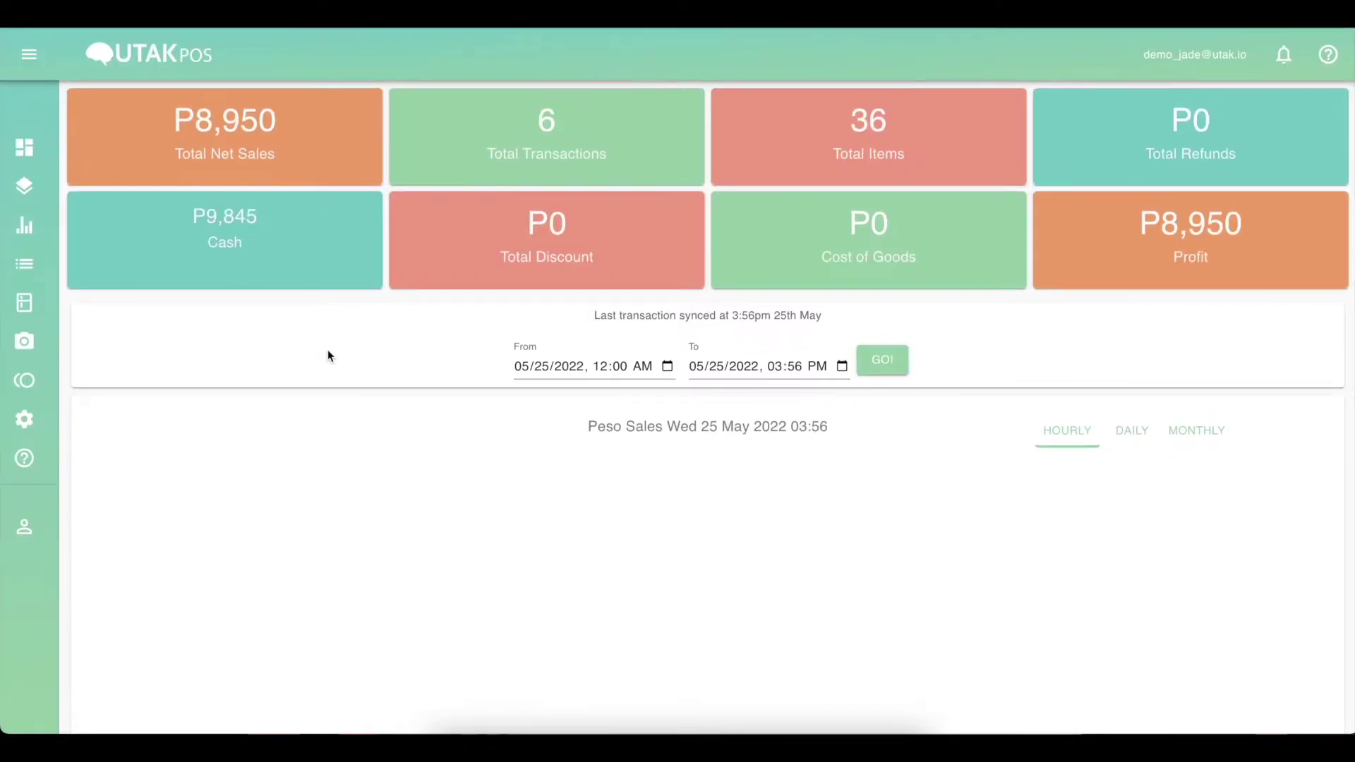
# Expand the sidebar menu and go to the Transactions page
pyautogui.click(27, 58)
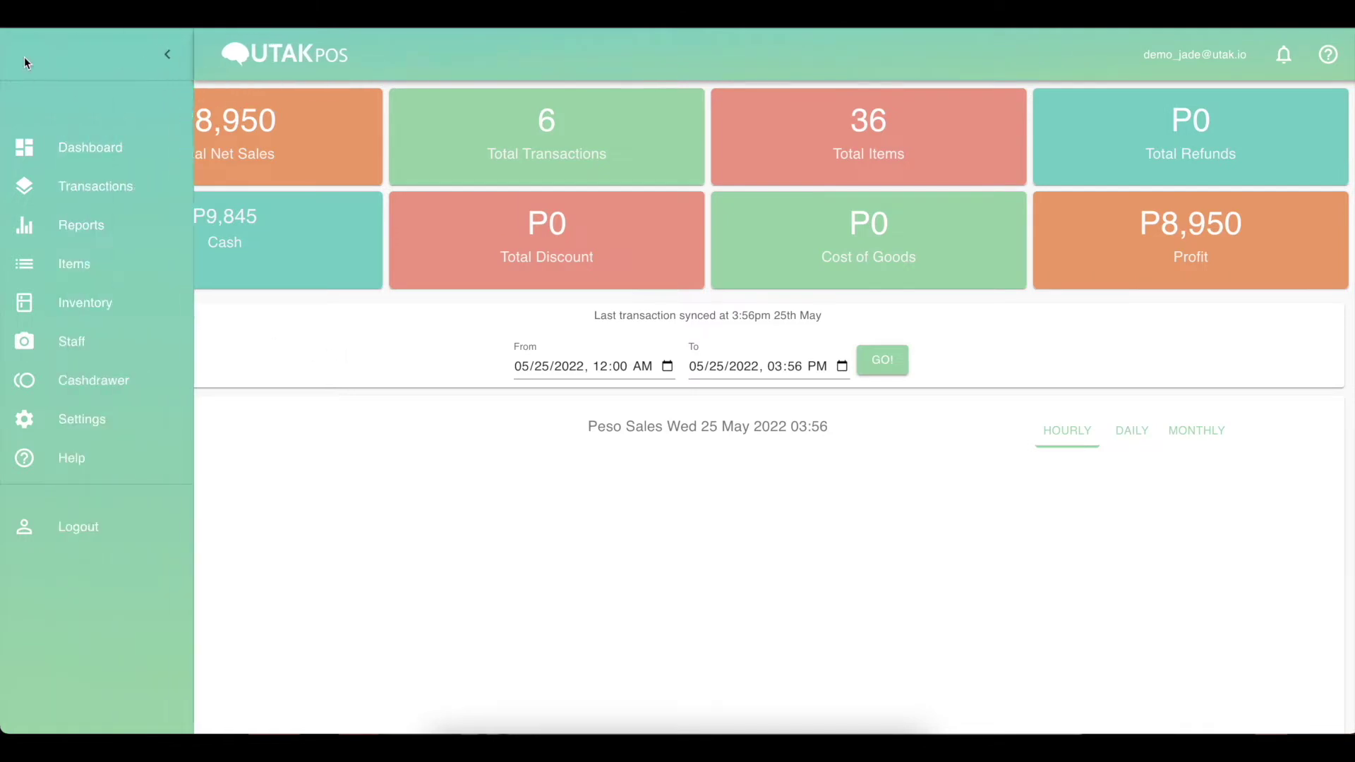
pyautogui.click(65, 187)
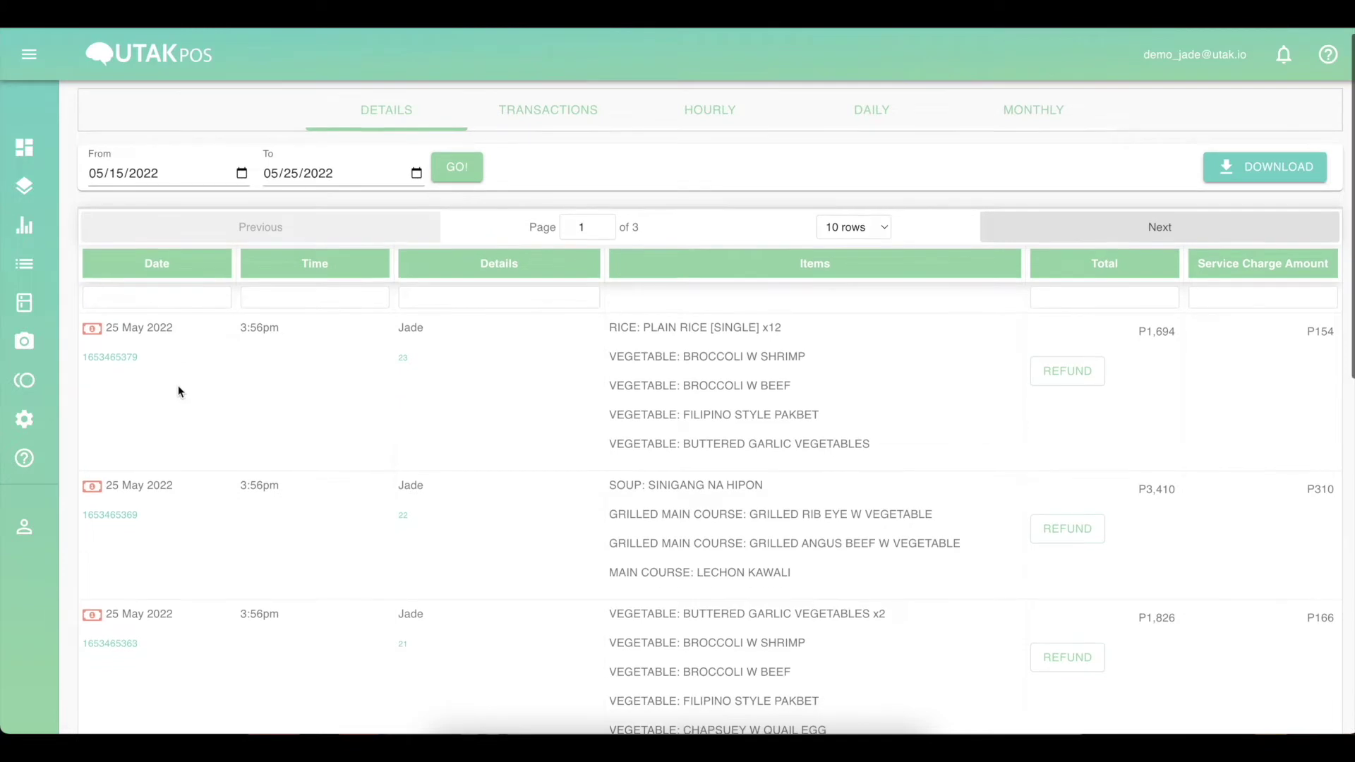
# Reload the detailed transactions list
pyautogui.scroll(-5, 178, 386)
pyautogui.scroll(5, 178, 386)
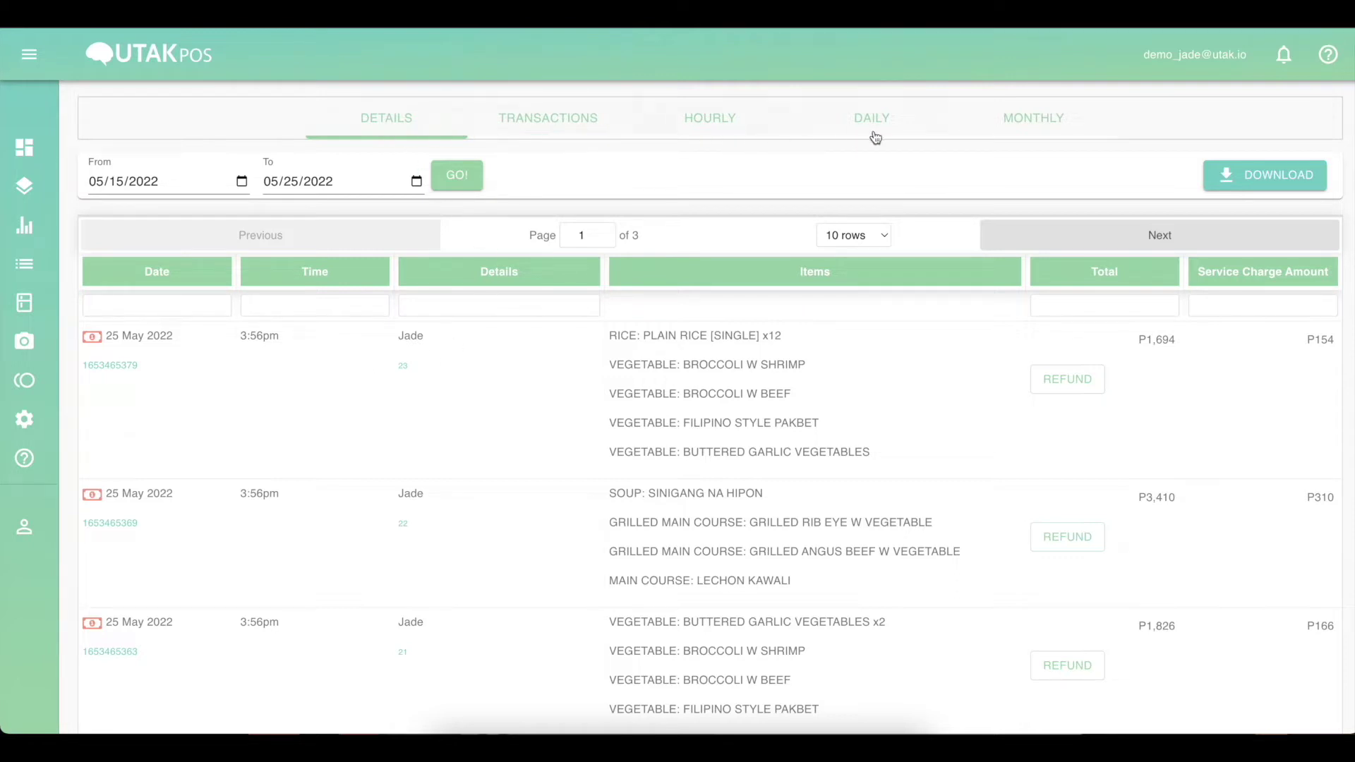
pyautogui.click(358, 118)
# Highlight the first order's total P1,694, service charge P154 and item lines
pyautogui.moveTo(1139, 343); pyautogui.dragTo(1178, 342)
pyautogui.moveTo(1302, 339); pyautogui.dragTo(1346, 345)
pyautogui.moveTo(609, 335); pyautogui.dragTo(91, 352)
pyautogui.click(88, 351)
pyautogui.click(243, 182)
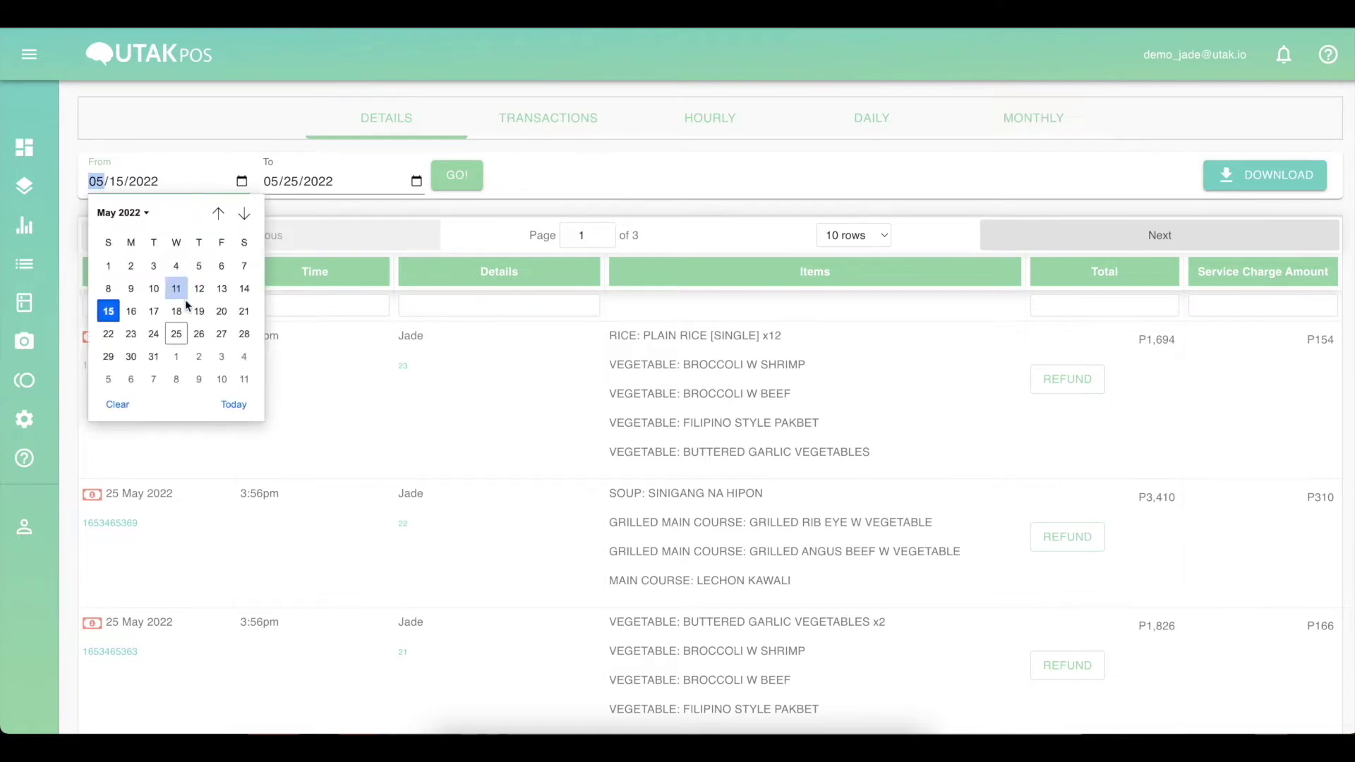
# Set the start date to 05/23/2022, then download and open the detailed transactions CSV
pyautogui.click(130, 334)
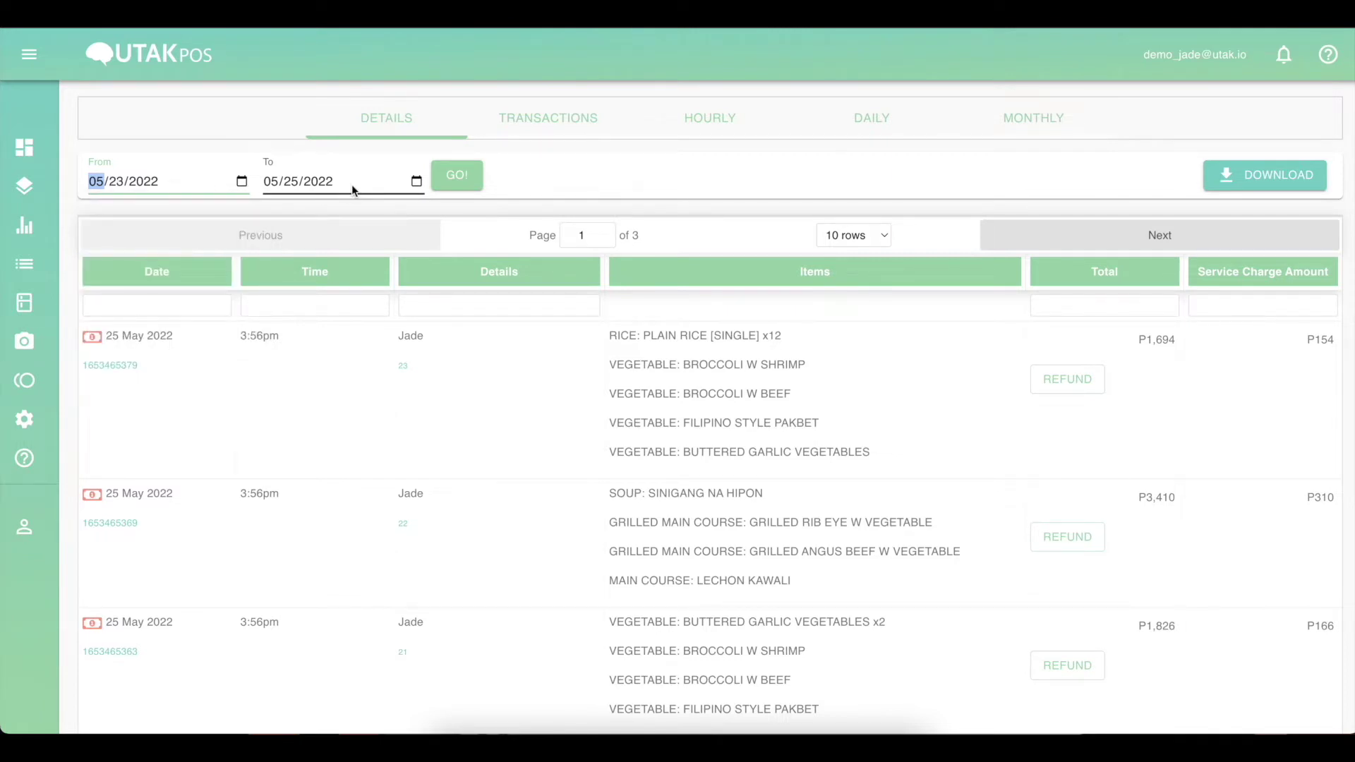
pyautogui.click(457, 185)
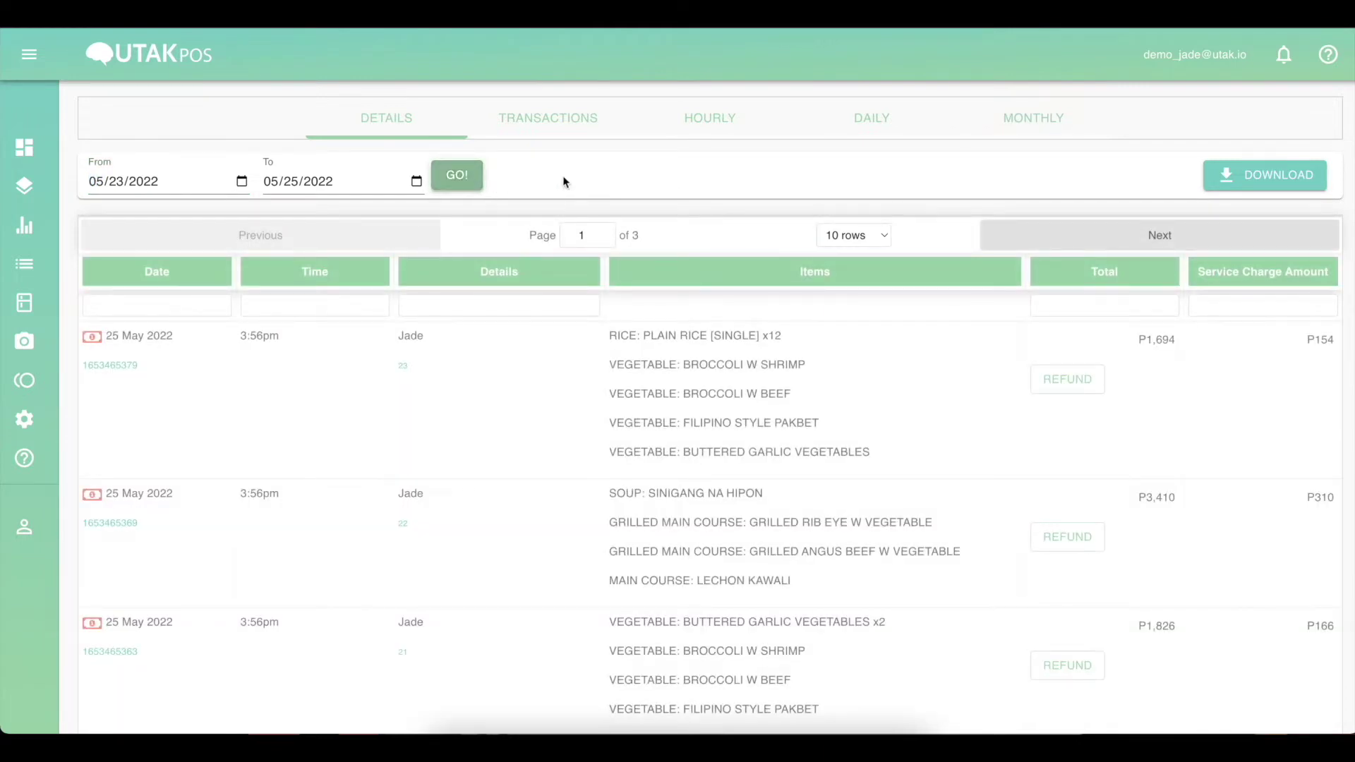
pyautogui.click(1249, 178)
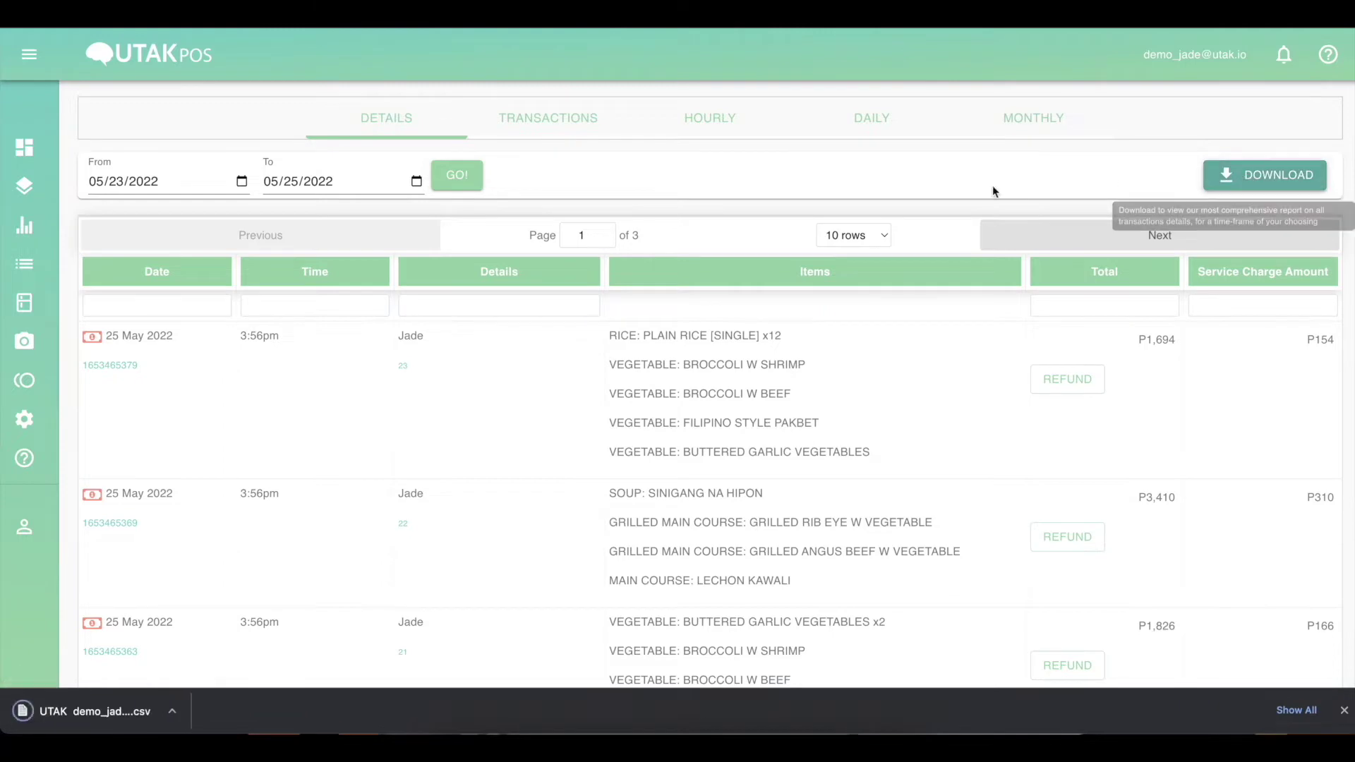
pyautogui.click(64, 713)
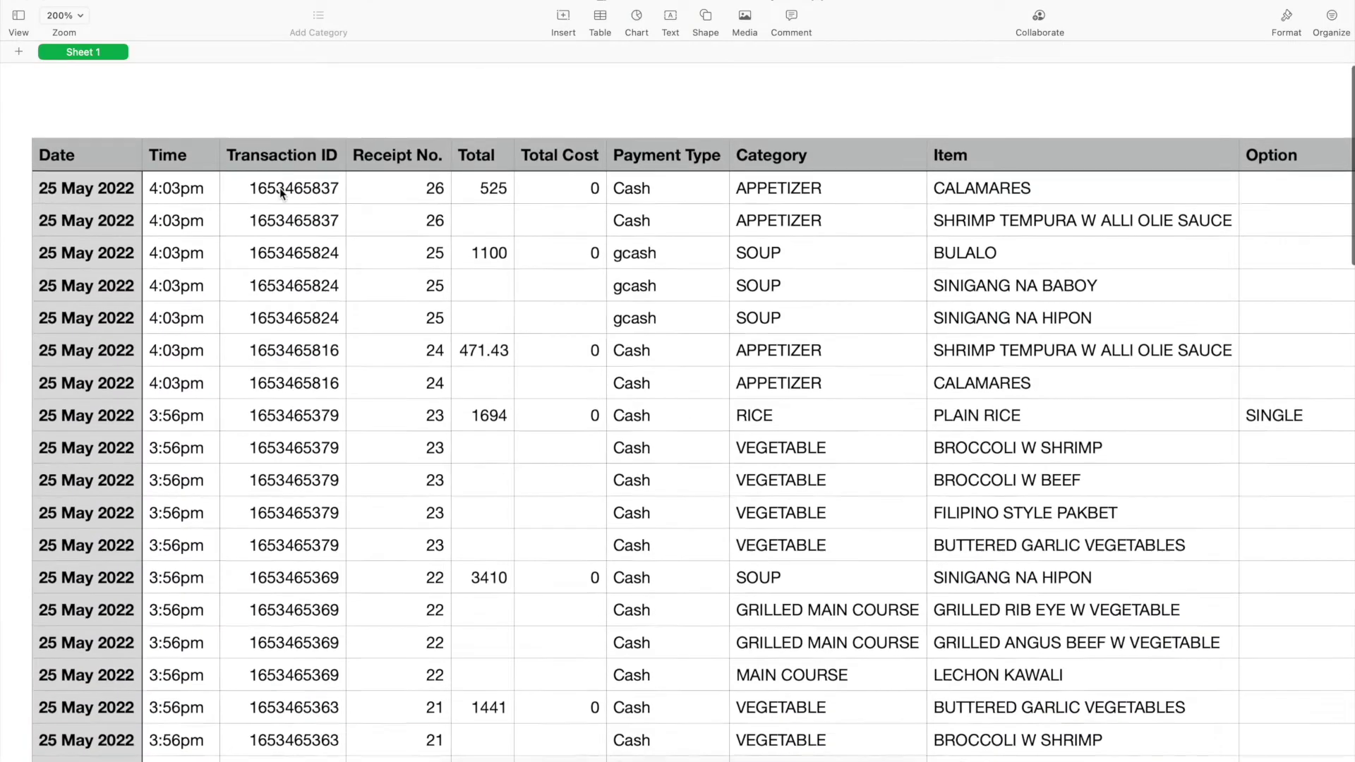
# Select the Date, Time and Transaction ID columns and the first two order rows
pyautogui.click(278, 160)
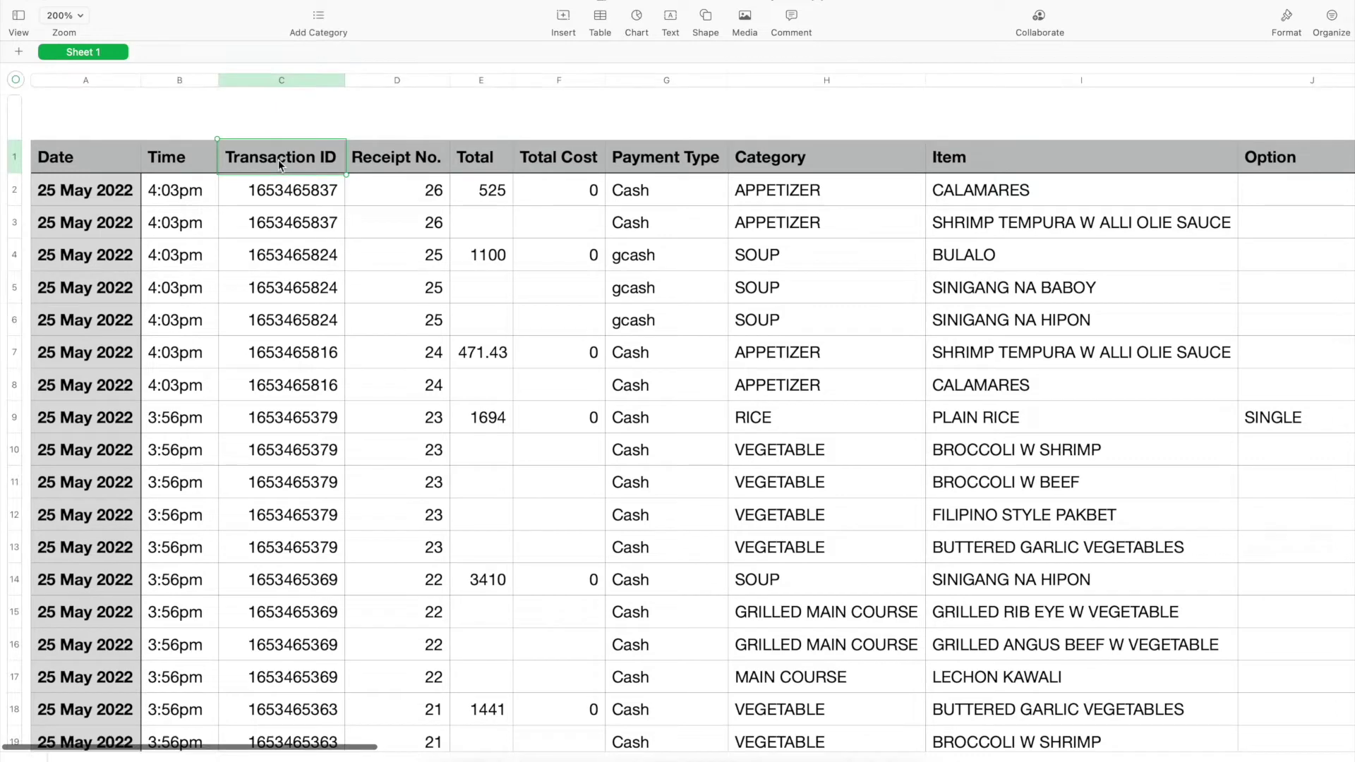
pyautogui.click(79, 83)
pyautogui.click(189, 80)
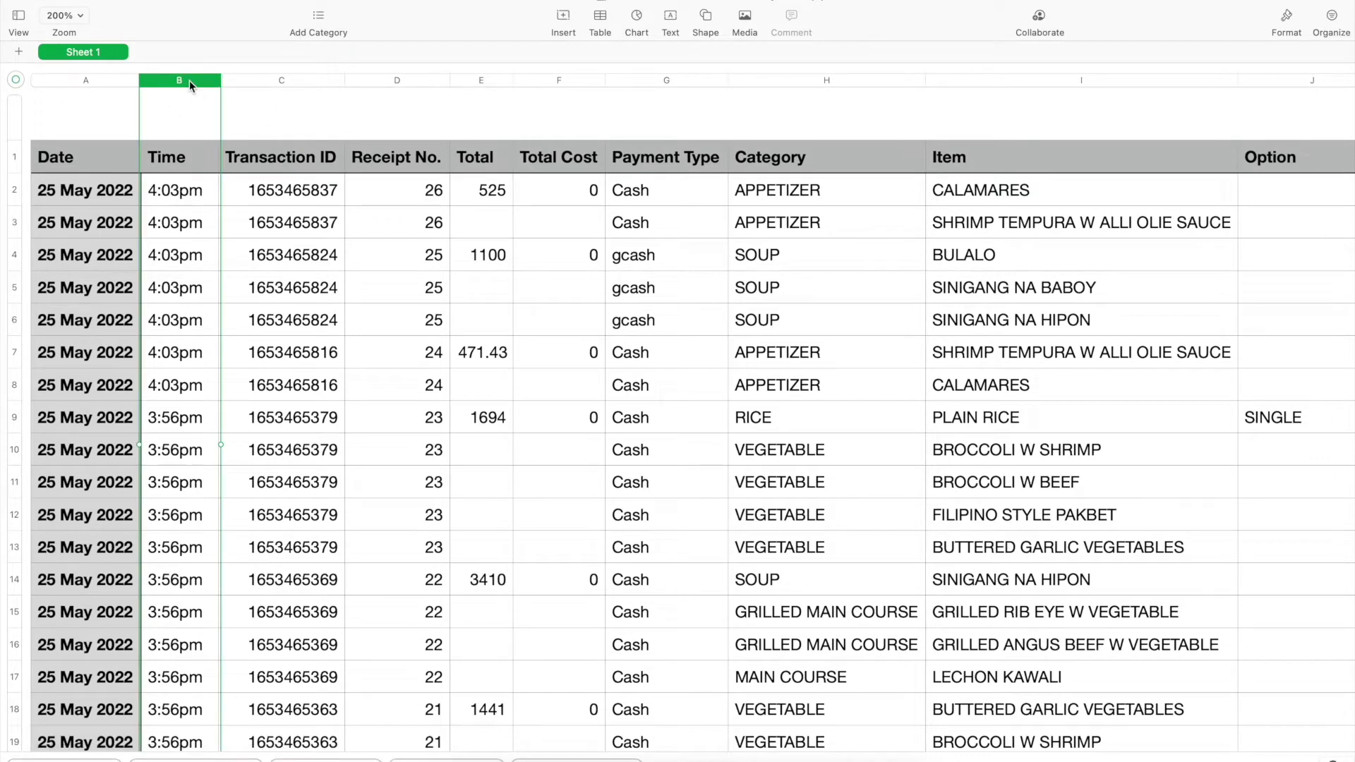
pyautogui.click(261, 86)
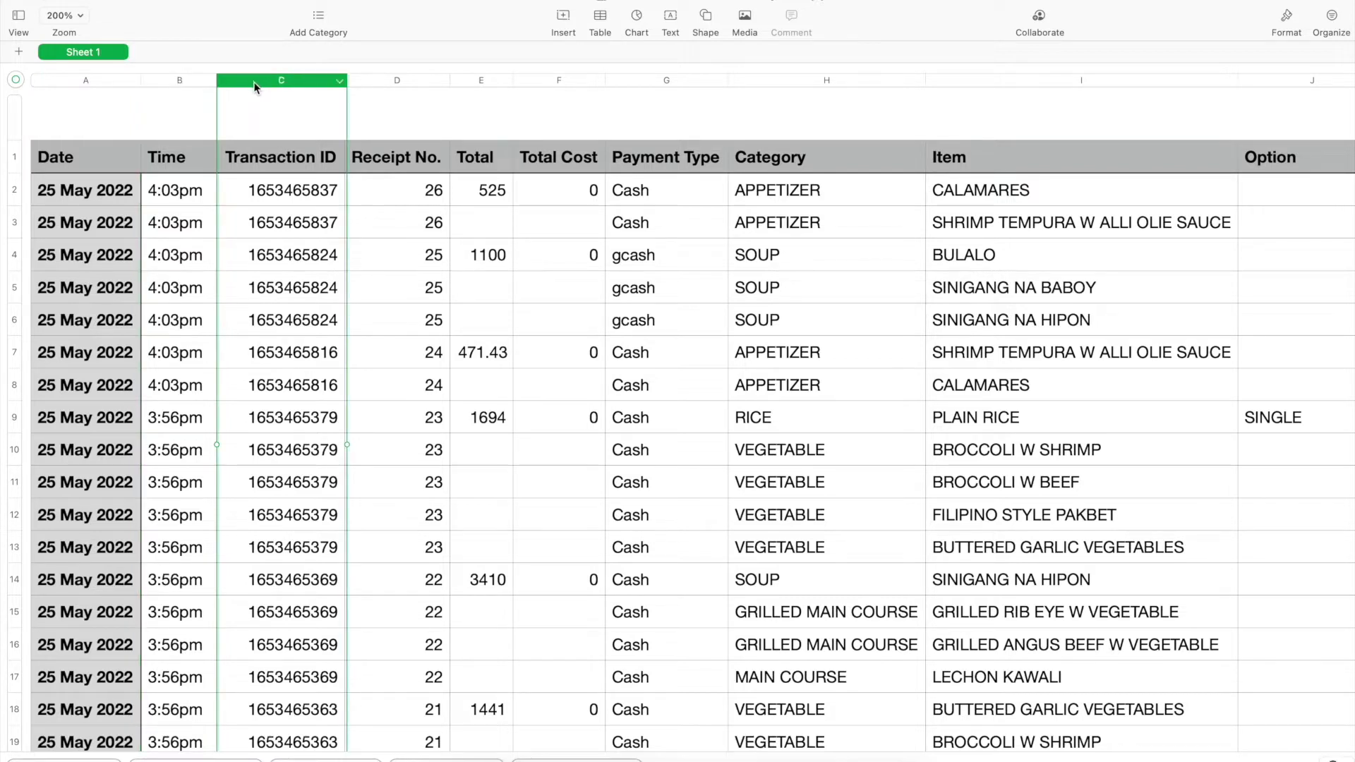
pyautogui.click(314, 198)
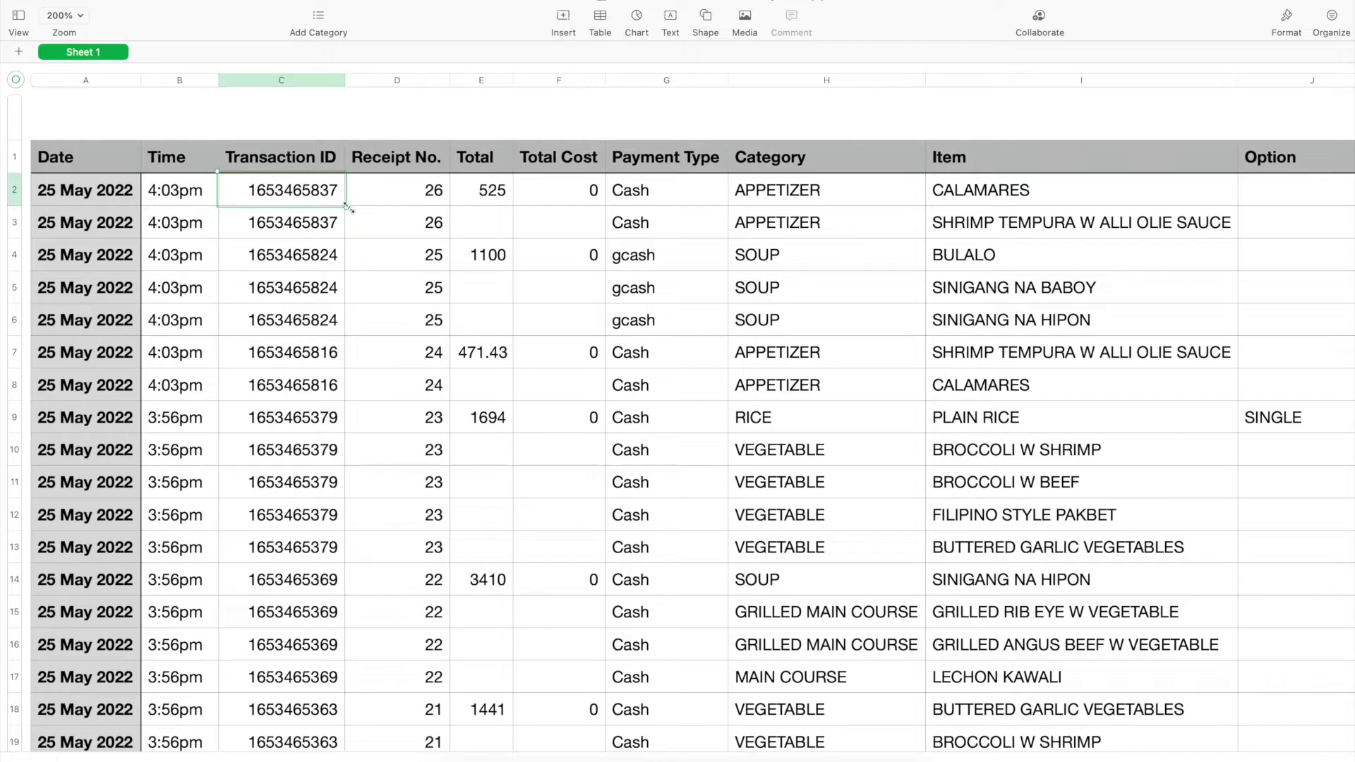
pyautogui.keyDown('shift'); pyautogui.click(1017, 234); pyautogui.keyUp('shift')
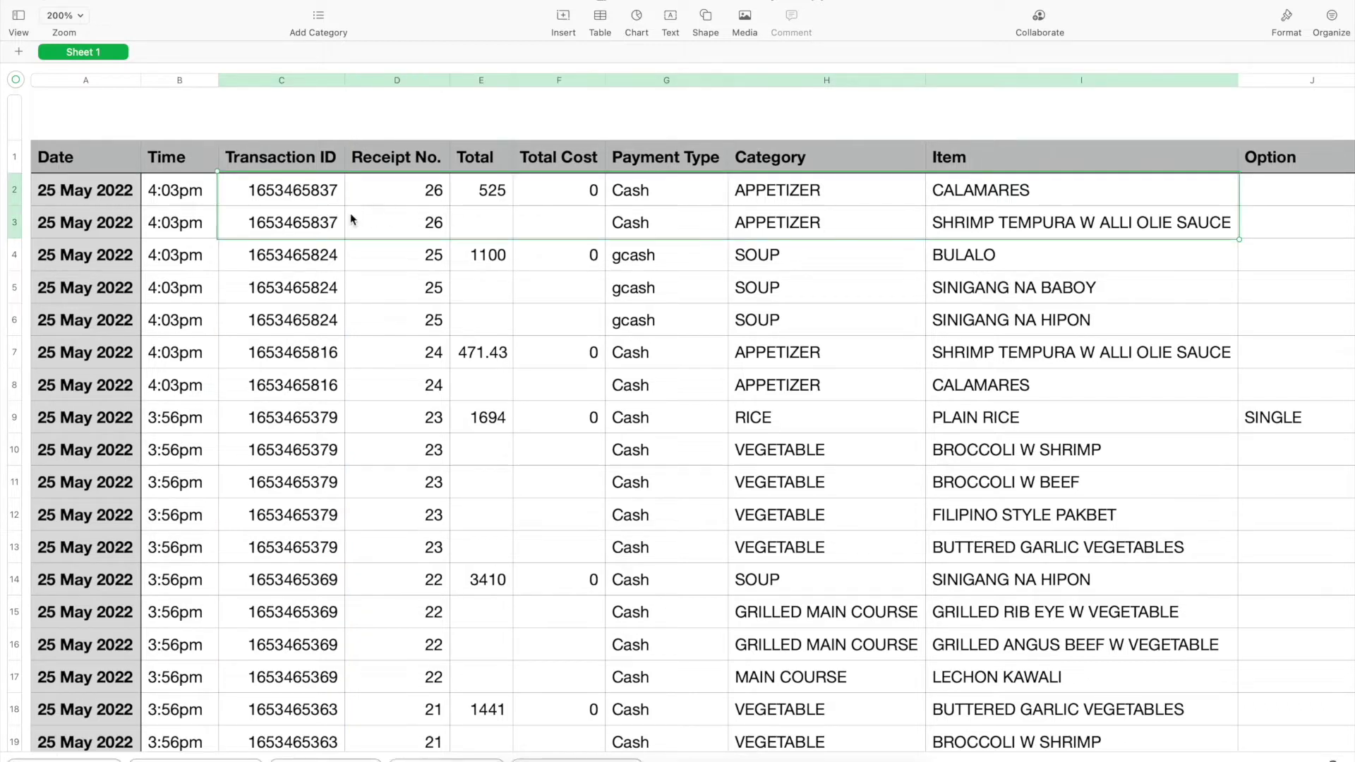
pyautogui.click(311, 82)
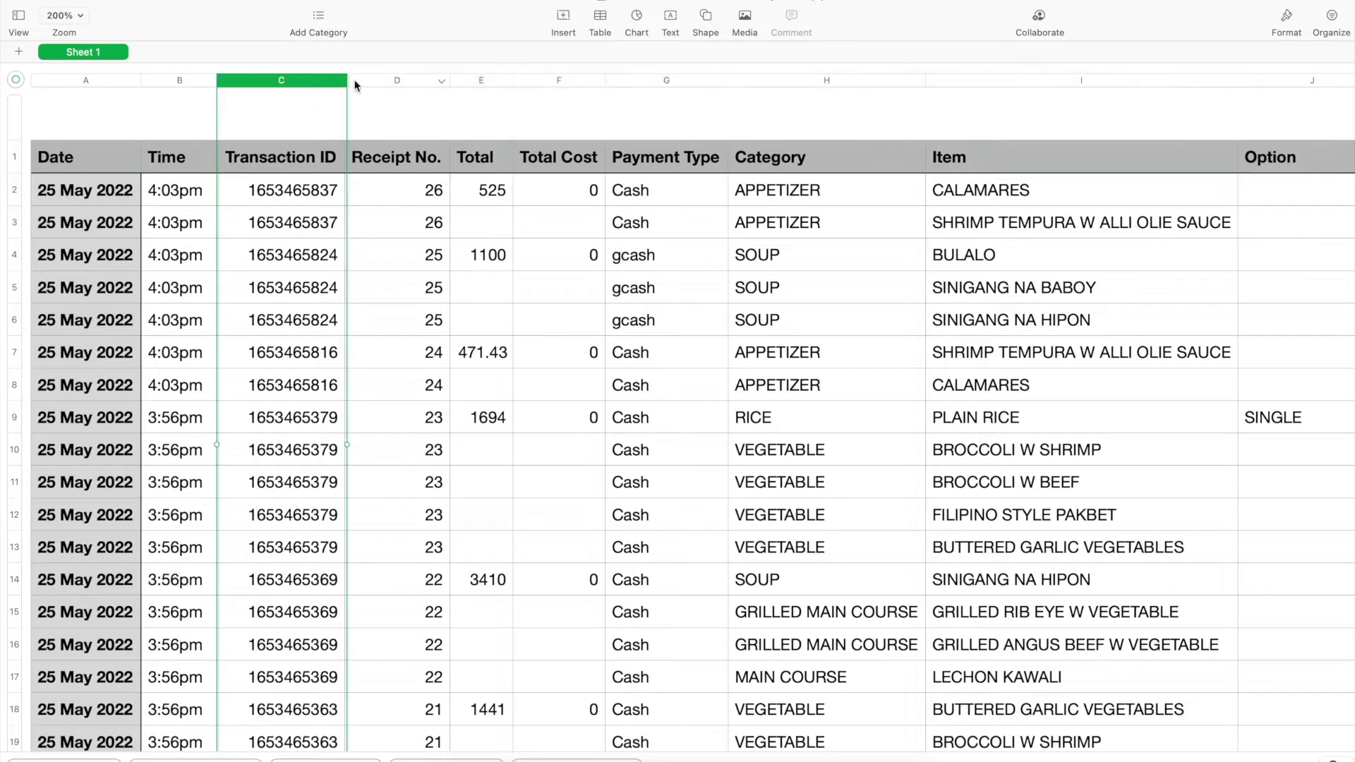
# Go through the Receipt No., Total, Total Cost and Payment Type columns
pyautogui.click(389, 80)
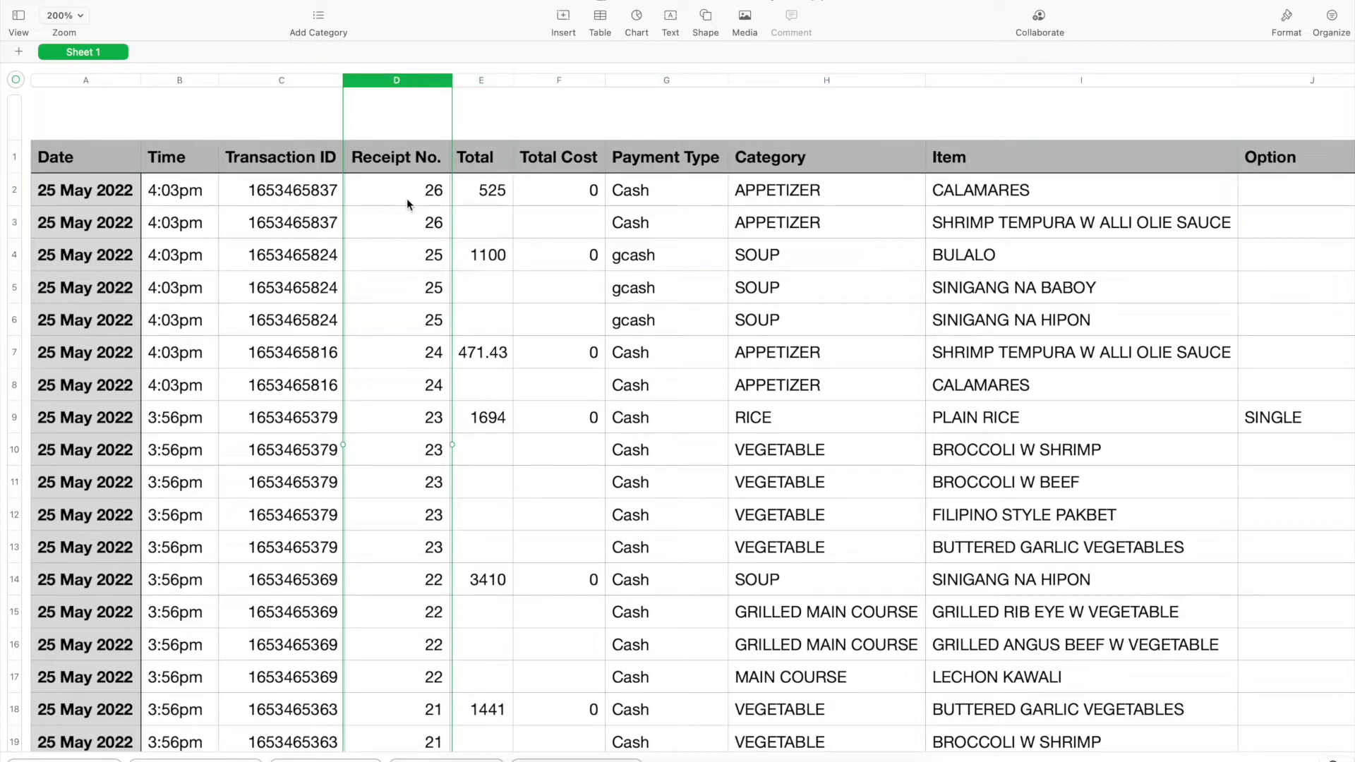
pyautogui.click(472, 82)
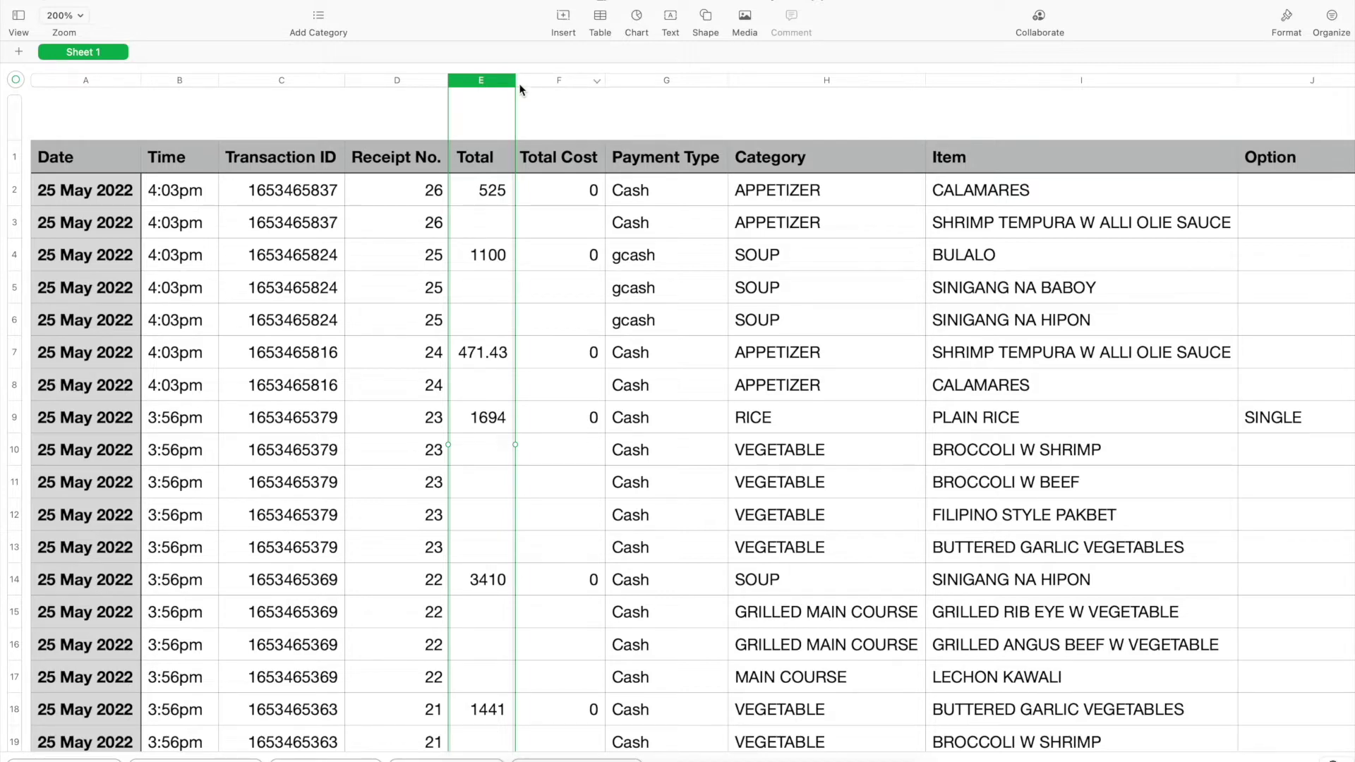
pyautogui.click(538, 82)
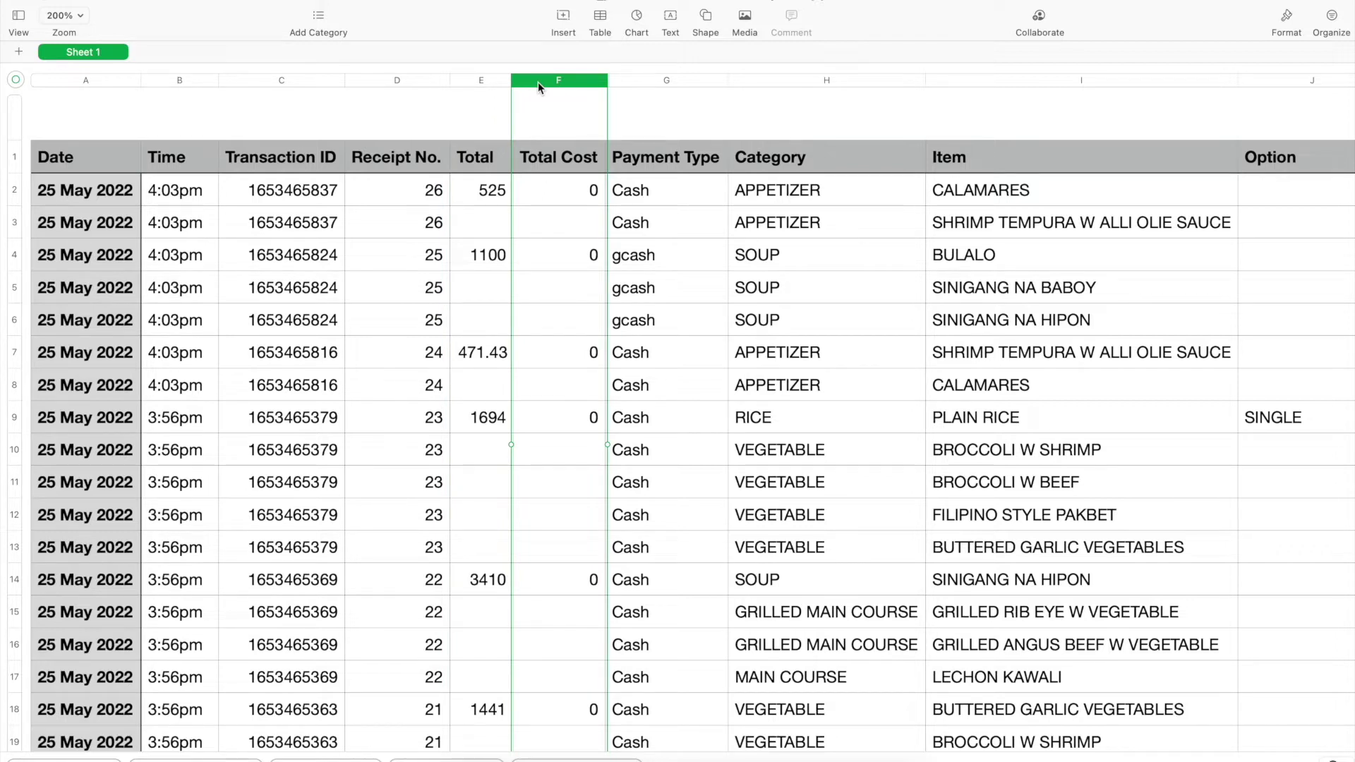
pyautogui.click(628, 78)
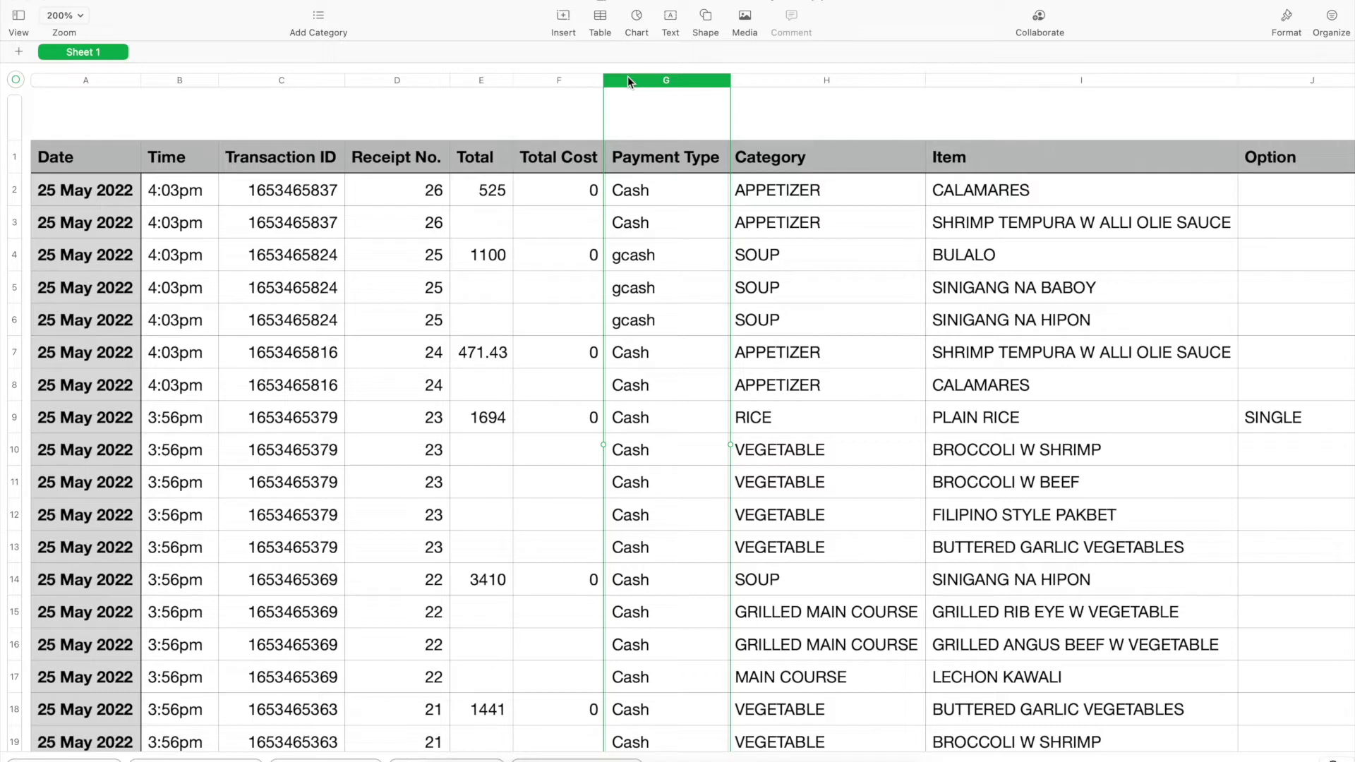
pyautogui.moveTo(769, 80); pyautogui.dragTo(1050, 80)
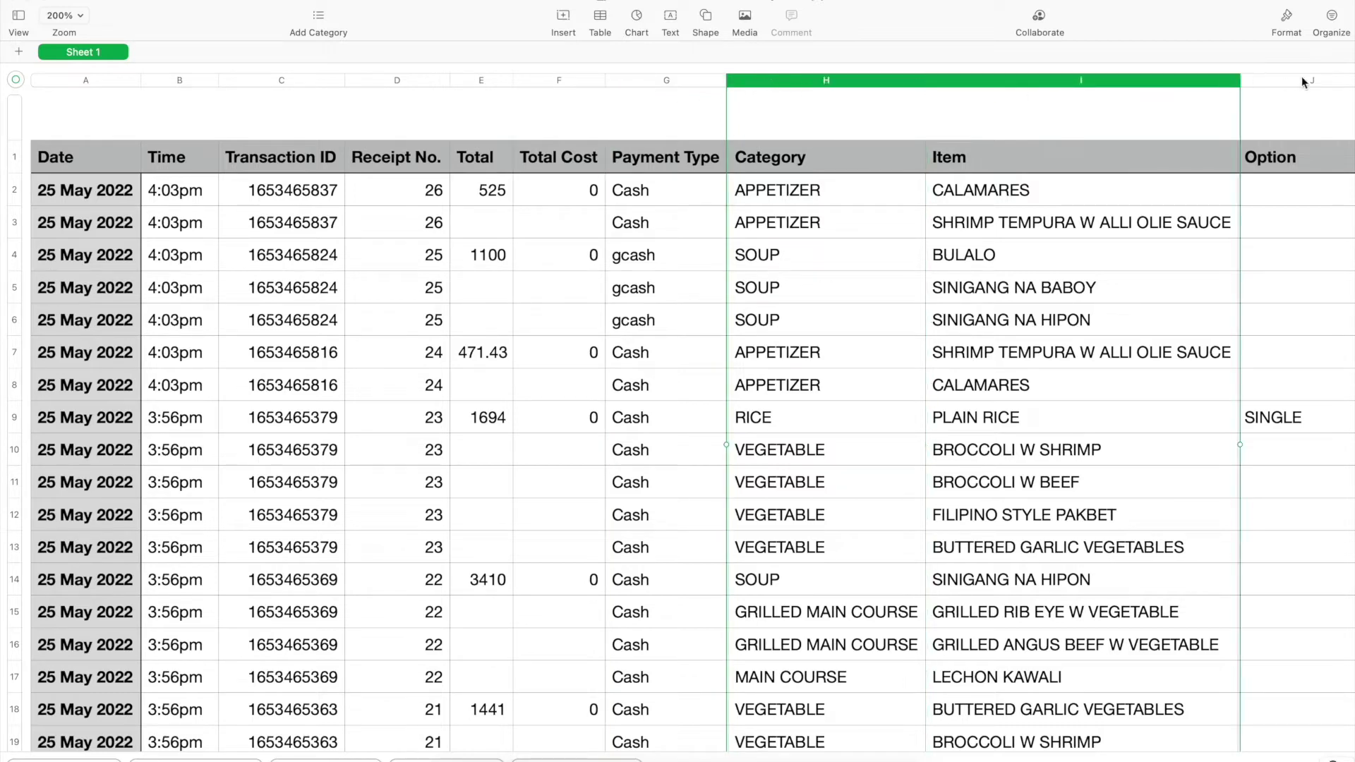
pyautogui.moveTo(1301, 76); pyautogui.dragTo(1302, 76)
pyautogui.hscroll(5, 1163, 177)
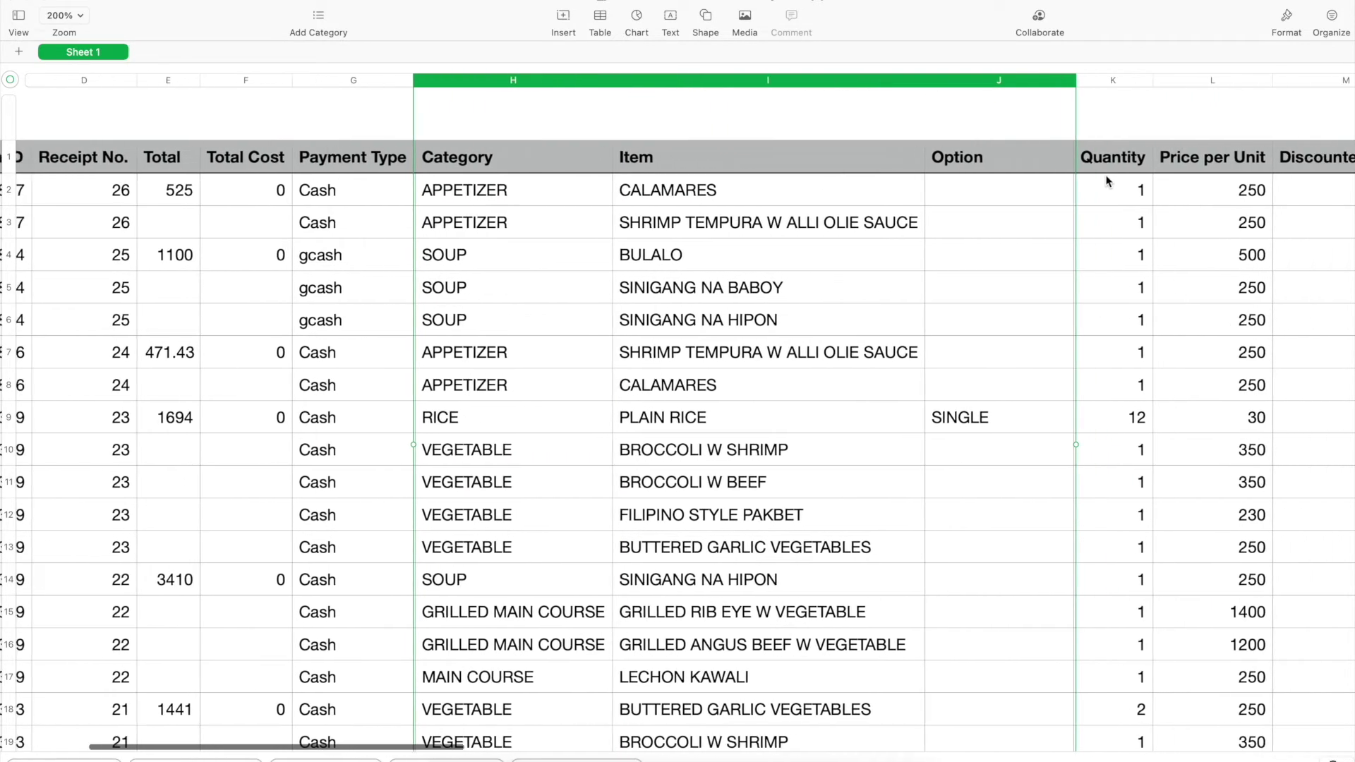
pyautogui.hscroll(2, 833, 307)
pyautogui.scroll(-5, 821, 311)
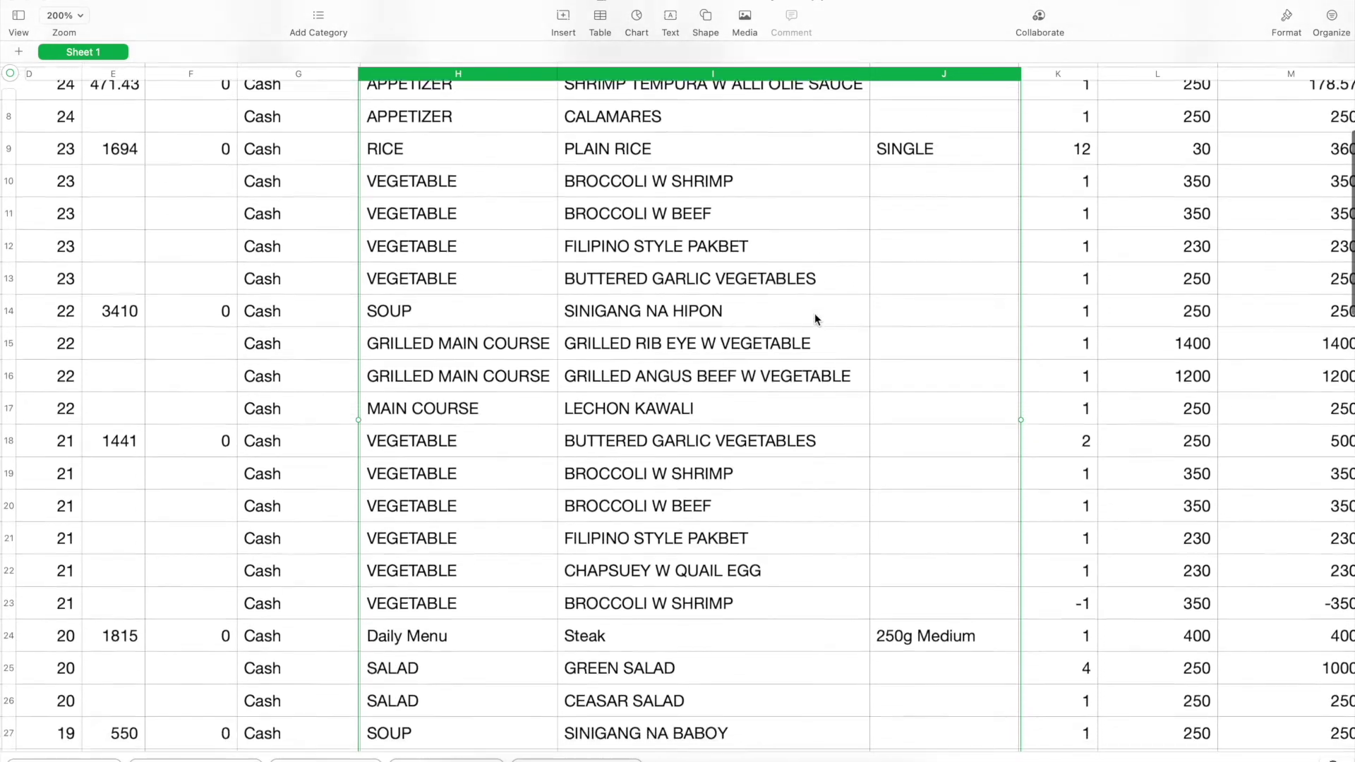
pyautogui.scroll(5, 815, 313)
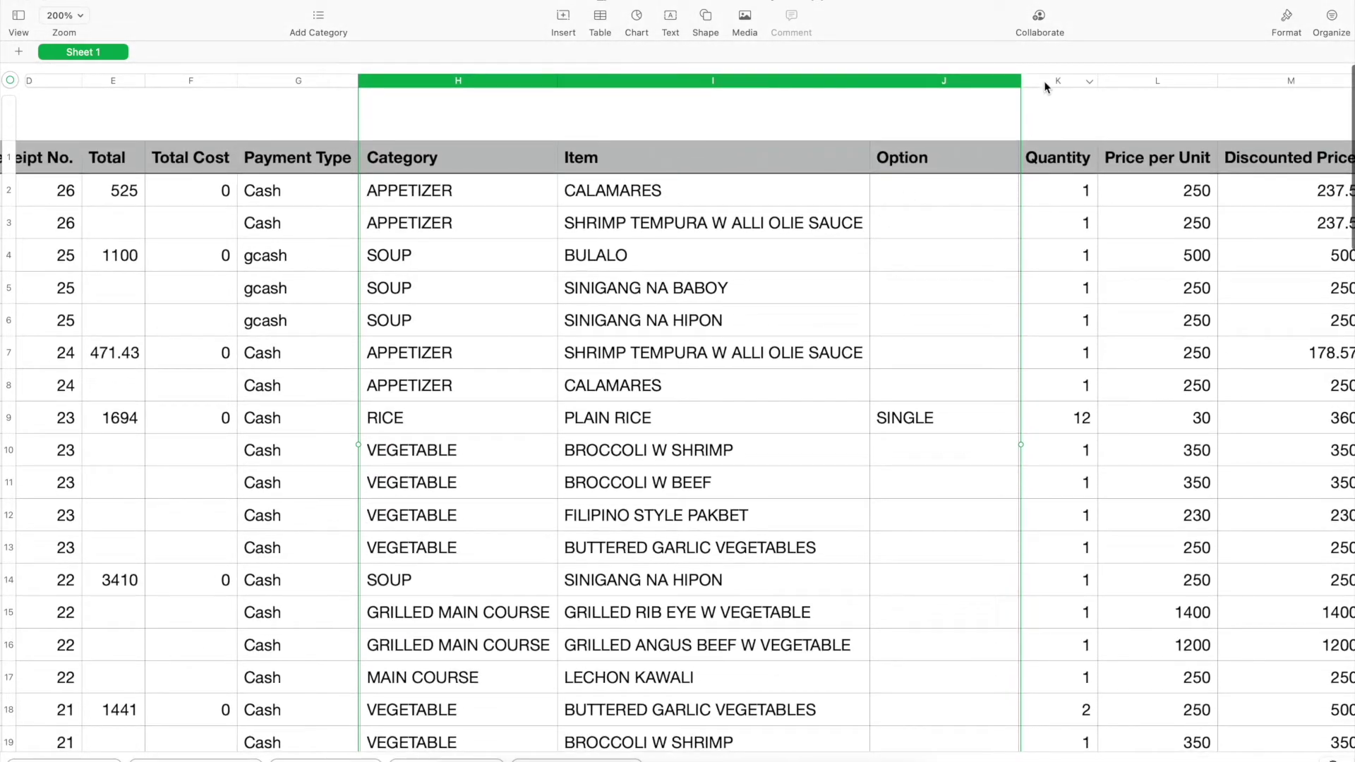
pyautogui.click(1046, 80)
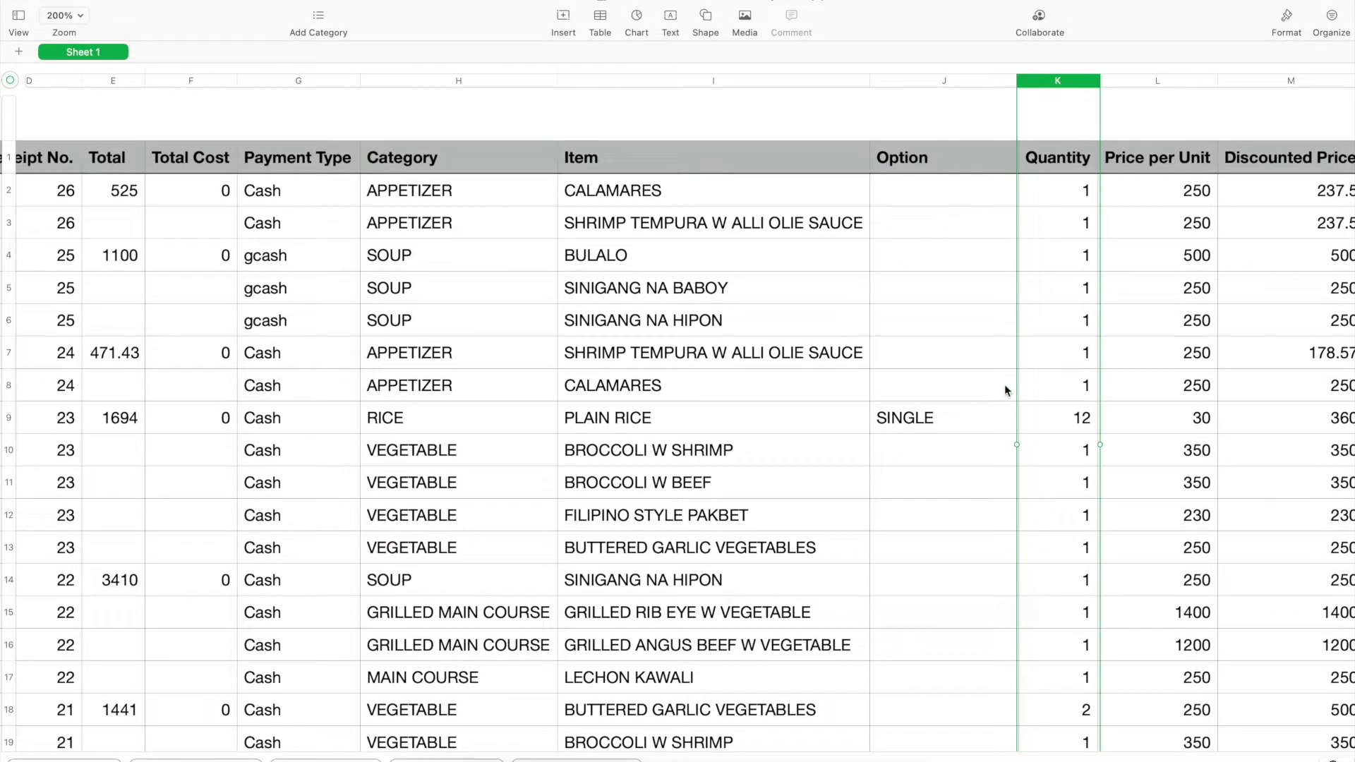
pyautogui.moveTo(855, 423); pyautogui.dragTo(1063, 420)
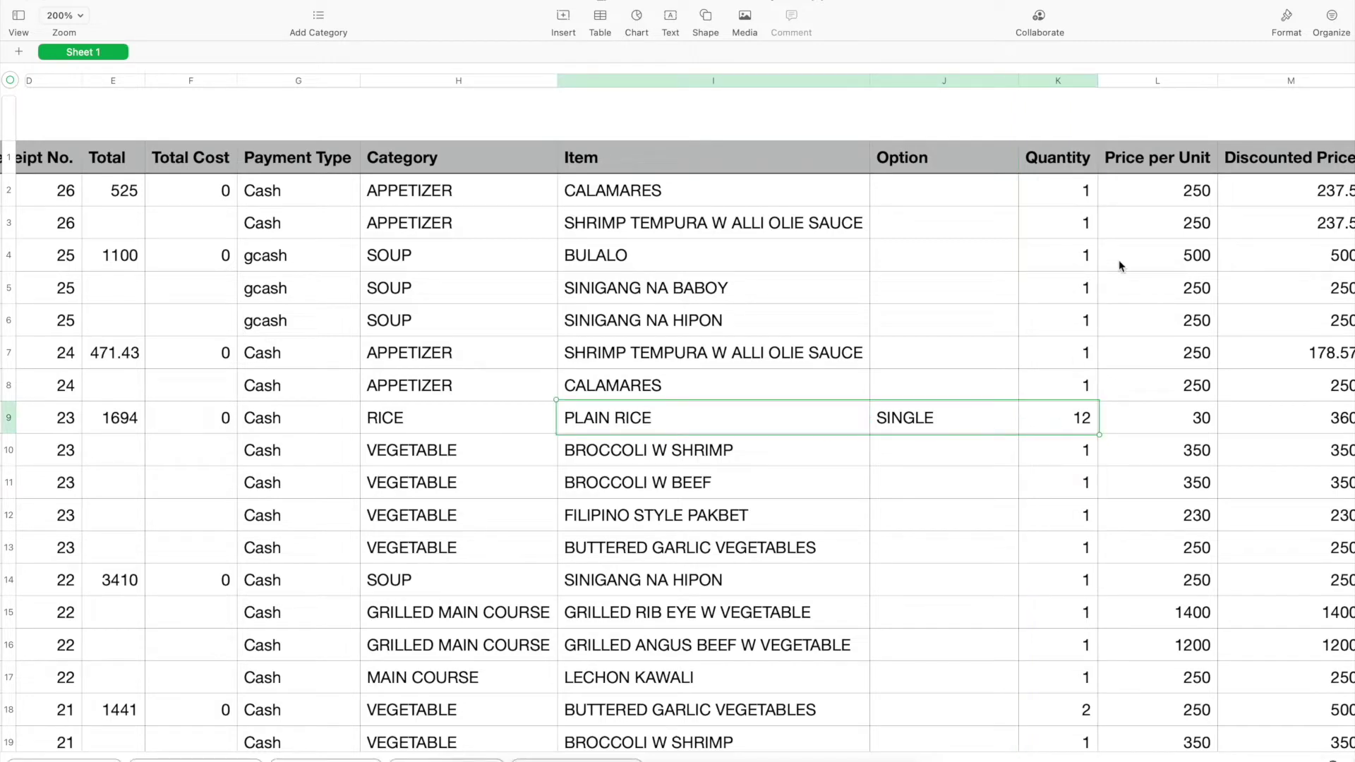
pyautogui.click(1148, 82)
pyautogui.hscroll(3, 1142, 428)
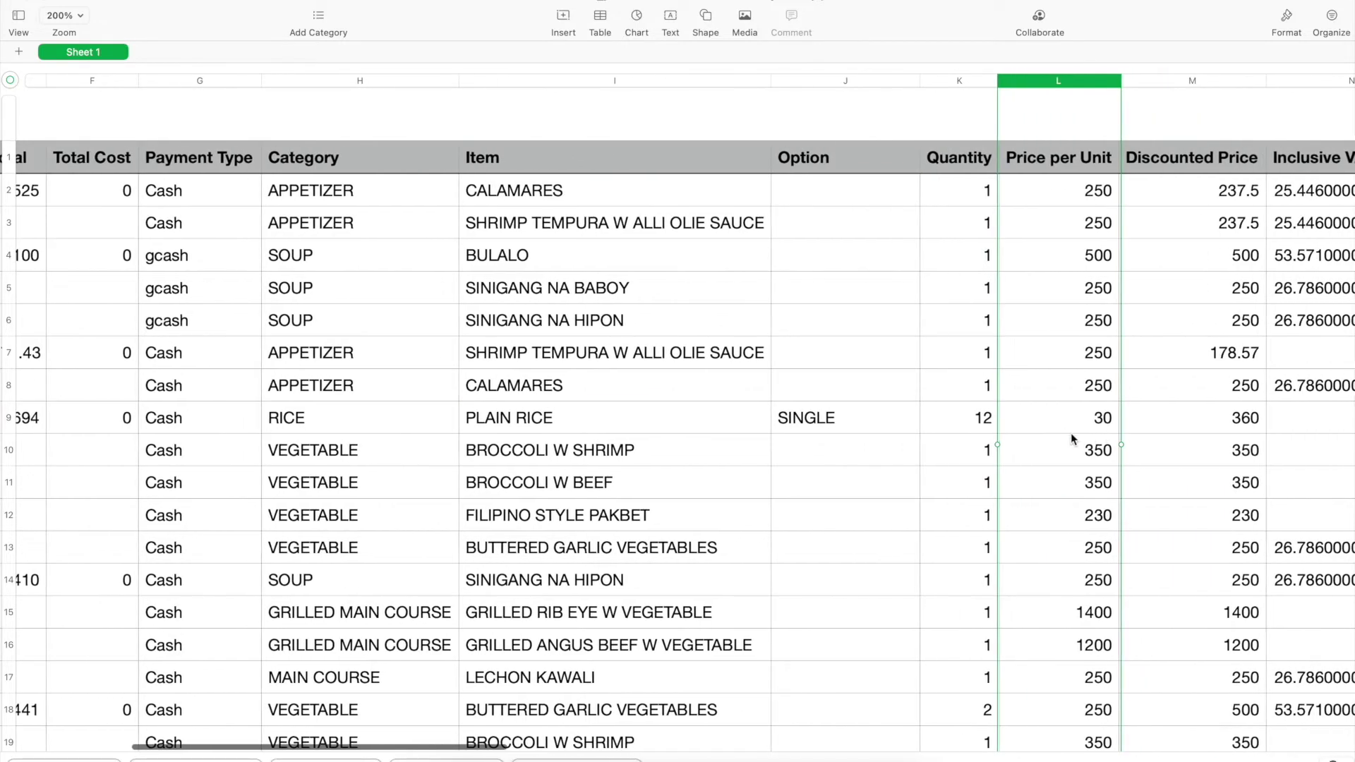
pyautogui.hscroll(3, 1070, 434)
pyautogui.hscroll(3, 838, 454)
pyautogui.click(511, 429)
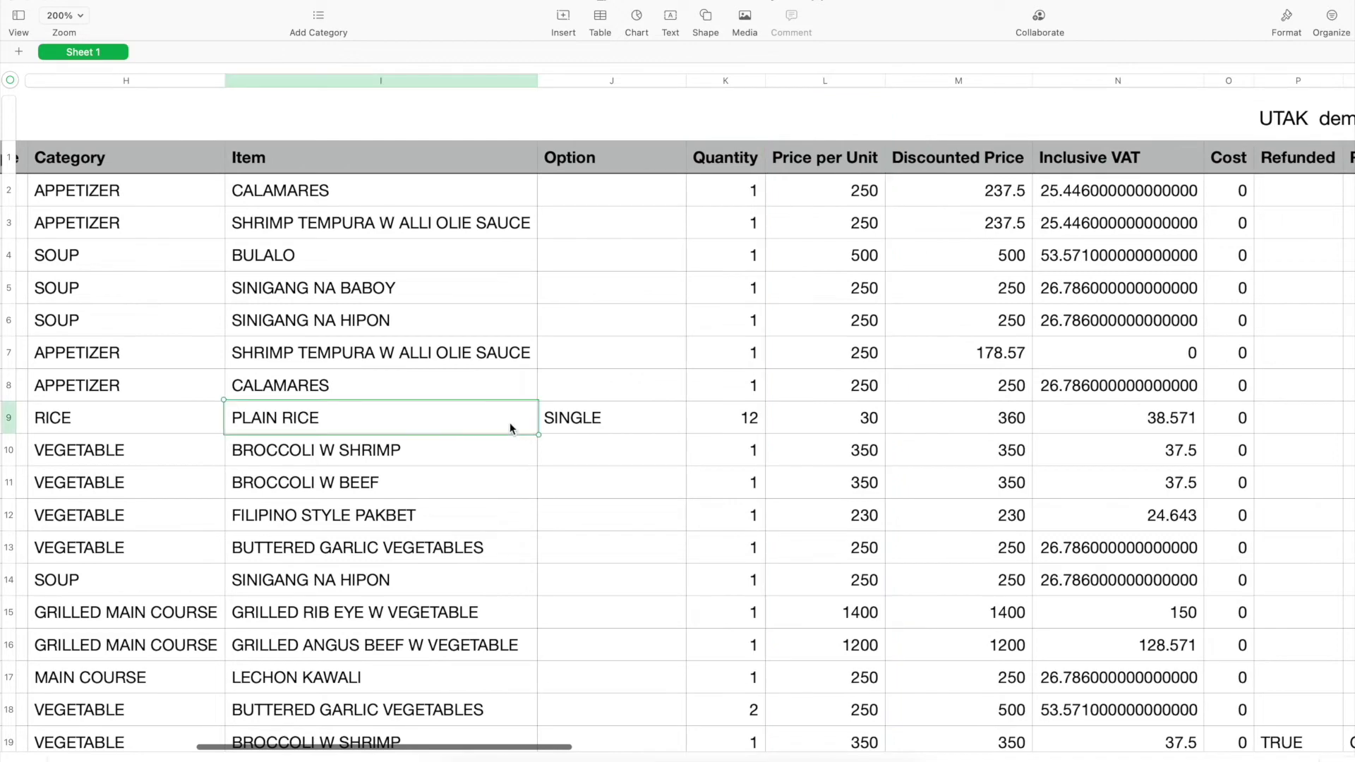
pyautogui.moveTo(511, 429); pyautogui.dragTo(792, 421)
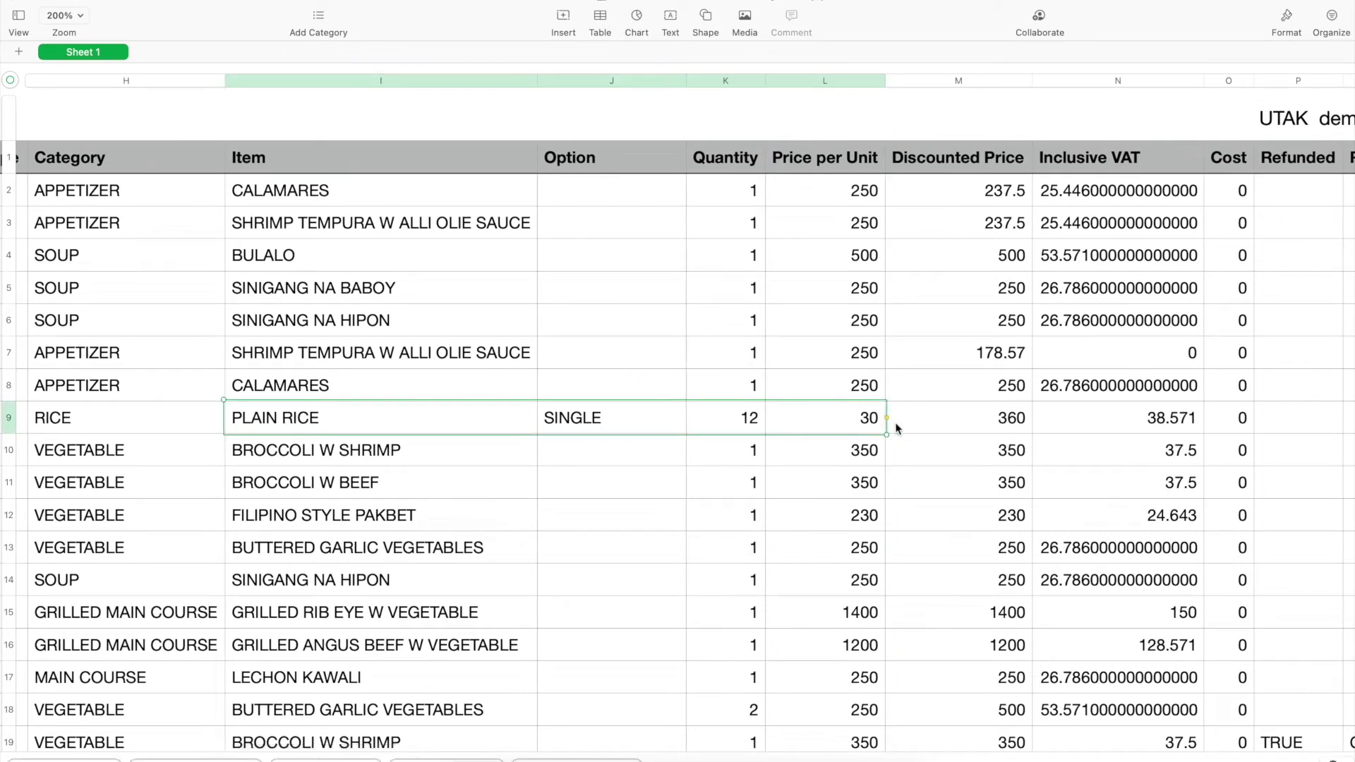
pyautogui.moveTo(897, 428); pyautogui.dragTo(912, 428)
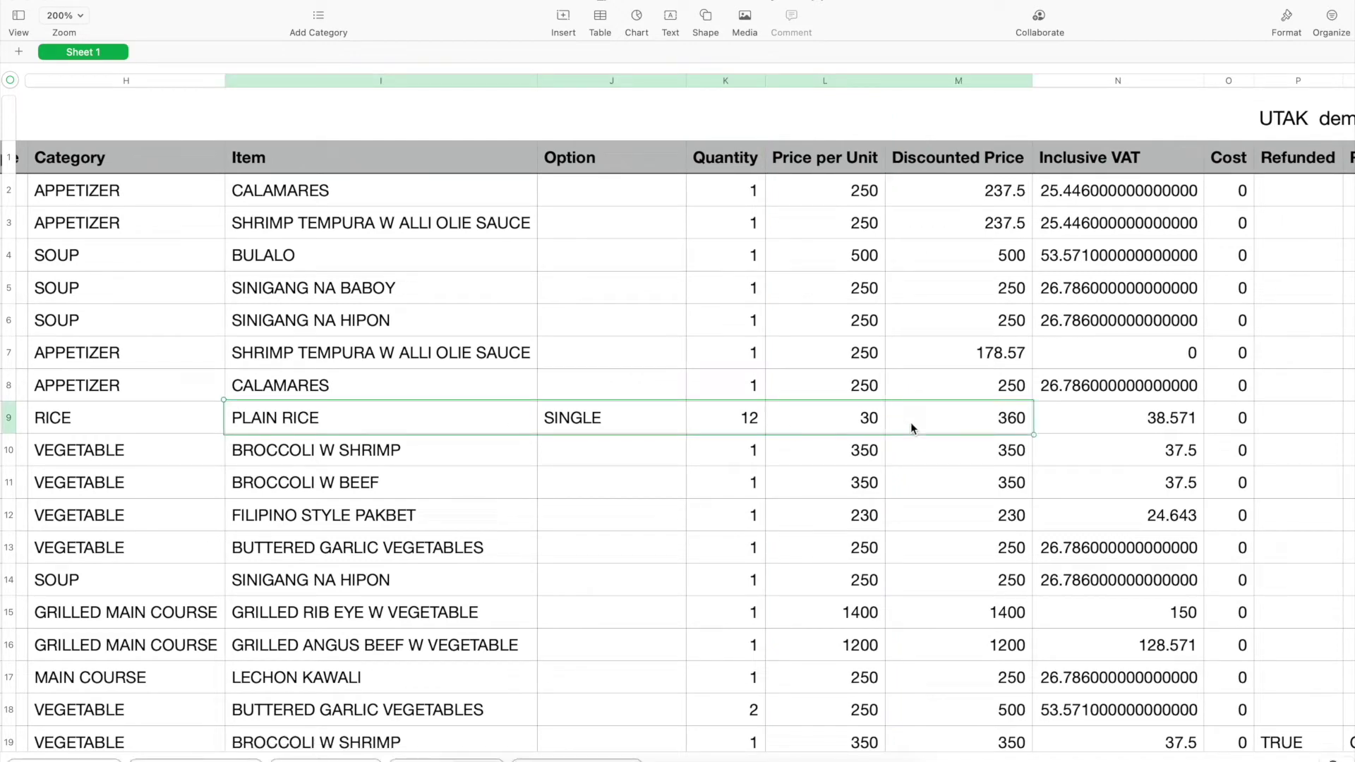
pyautogui.click(935, 82)
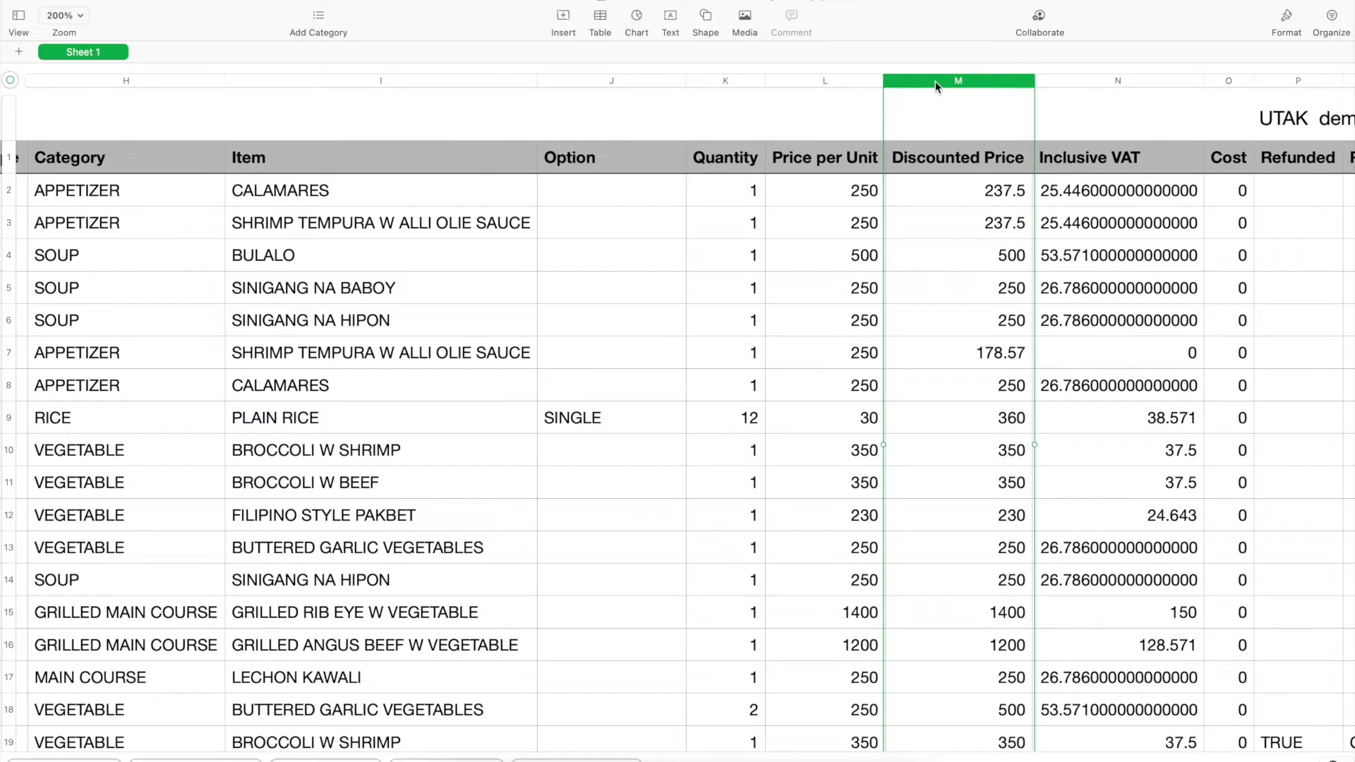
pyautogui.hscroll(6, 955, 271)
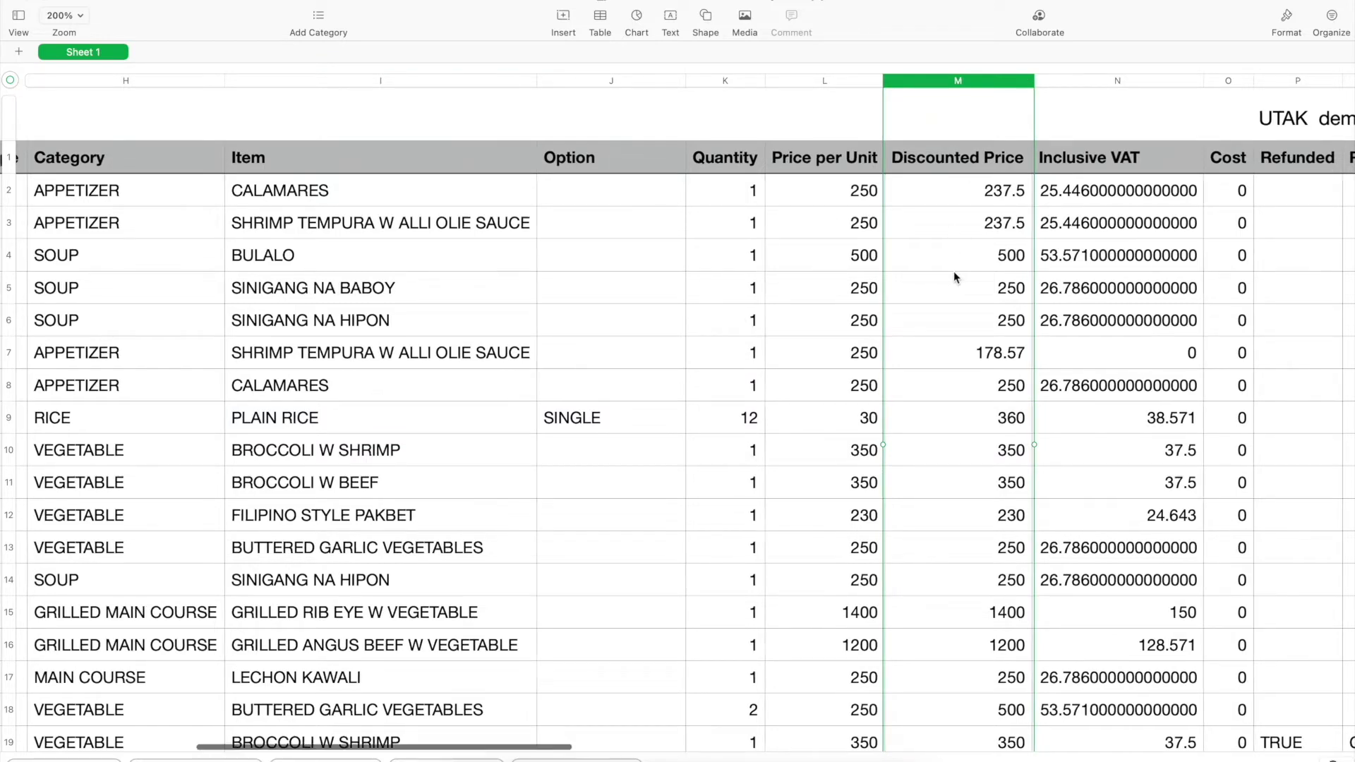
pyautogui.click(634, 82)
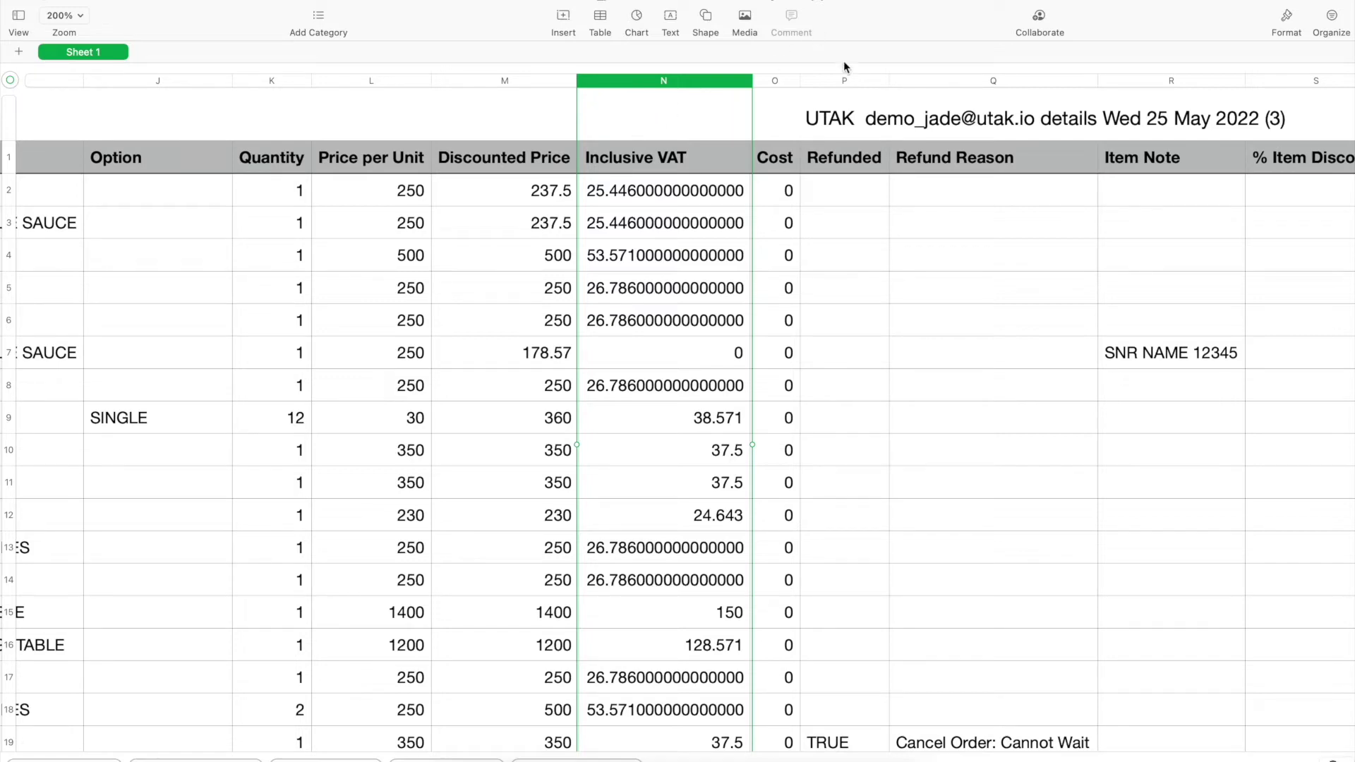
pyautogui.moveTo(841, 77); pyautogui.dragTo(926, 78)
pyautogui.hscroll(5, 893, 100)
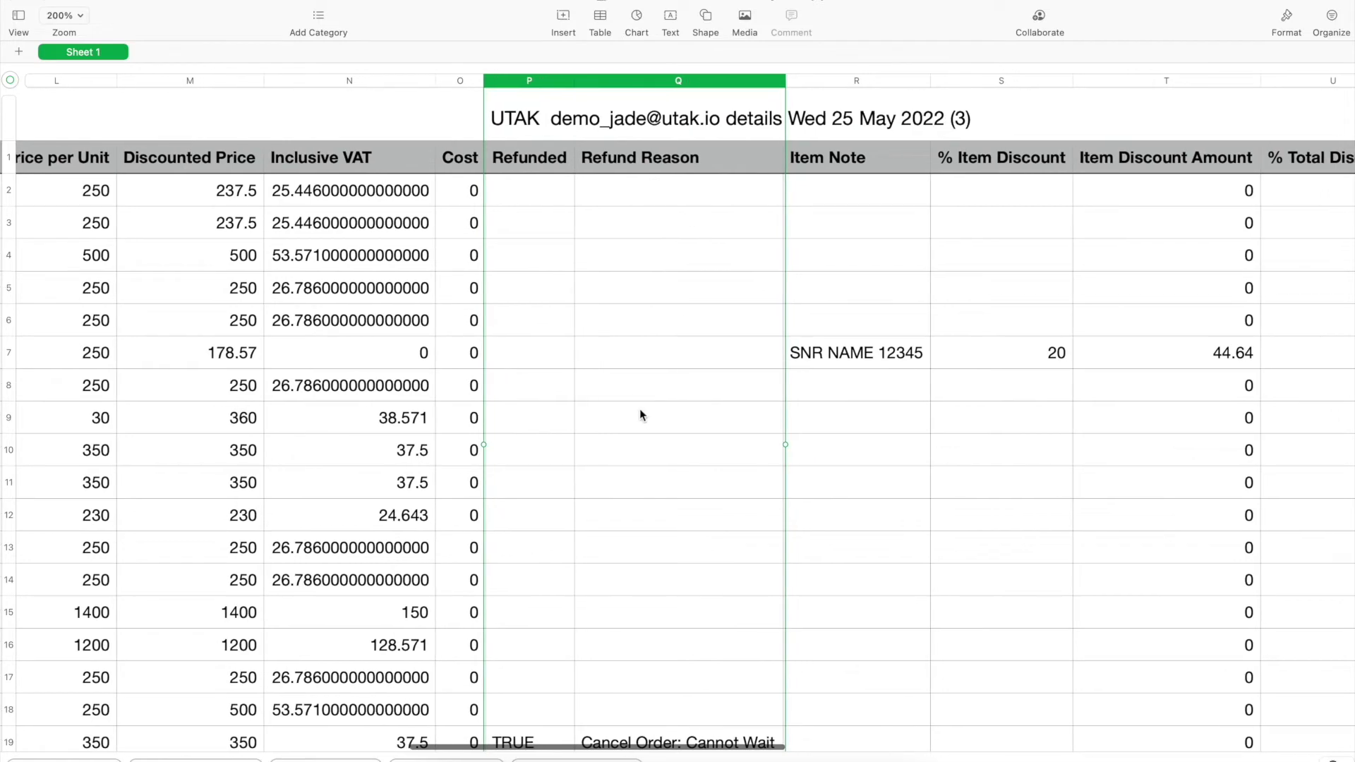
pyautogui.scroll(-5, 649, 420)
pyautogui.click(555, 528)
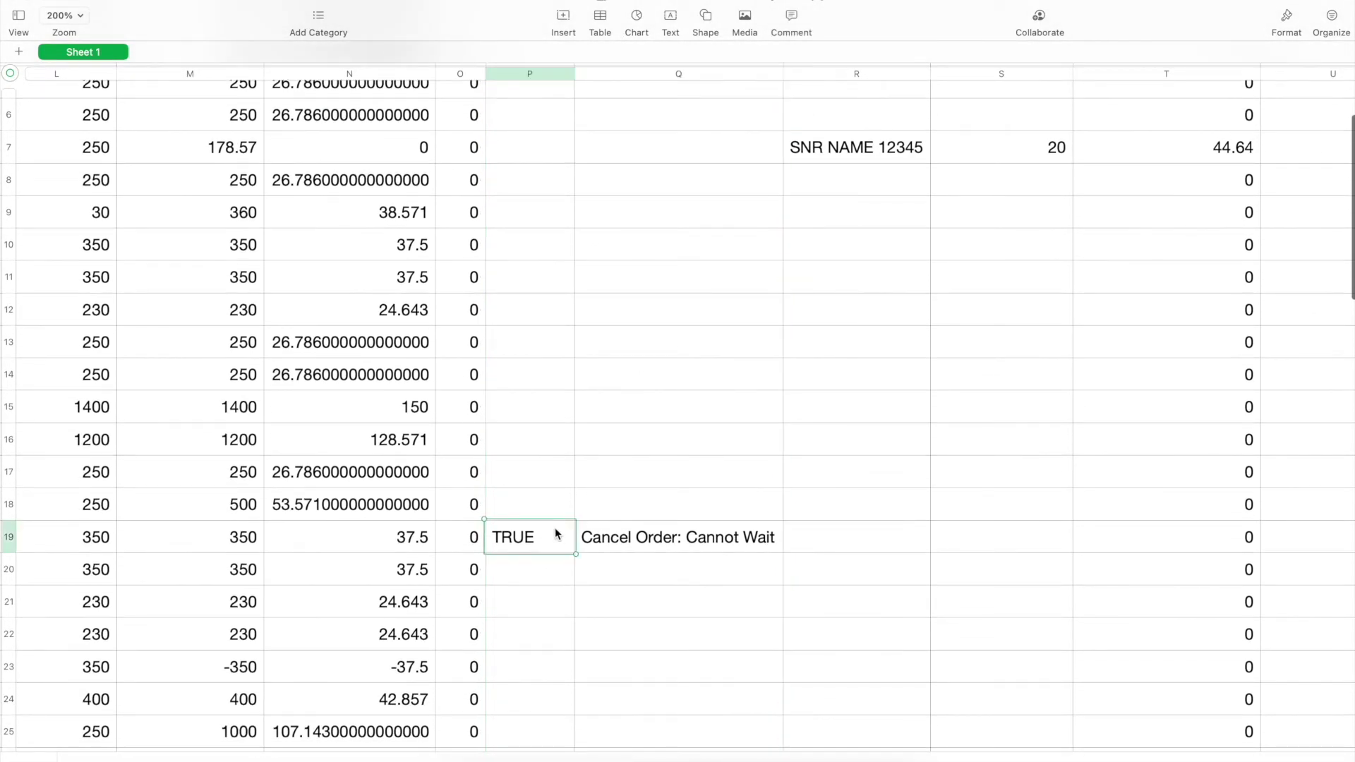
pyautogui.keyDown('shift'); pyautogui.click(600, 539); pyautogui.keyUp('shift')
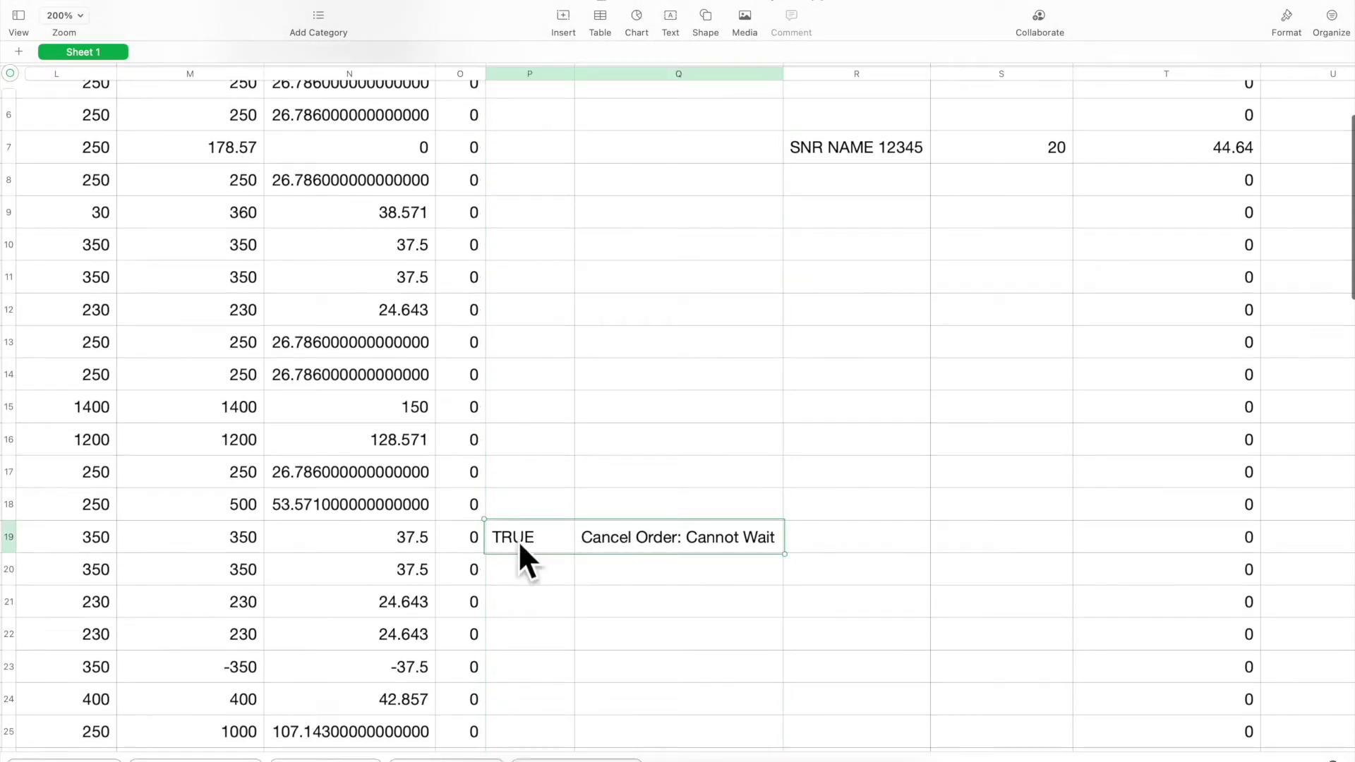
pyautogui.scroll(5, 603, 437)
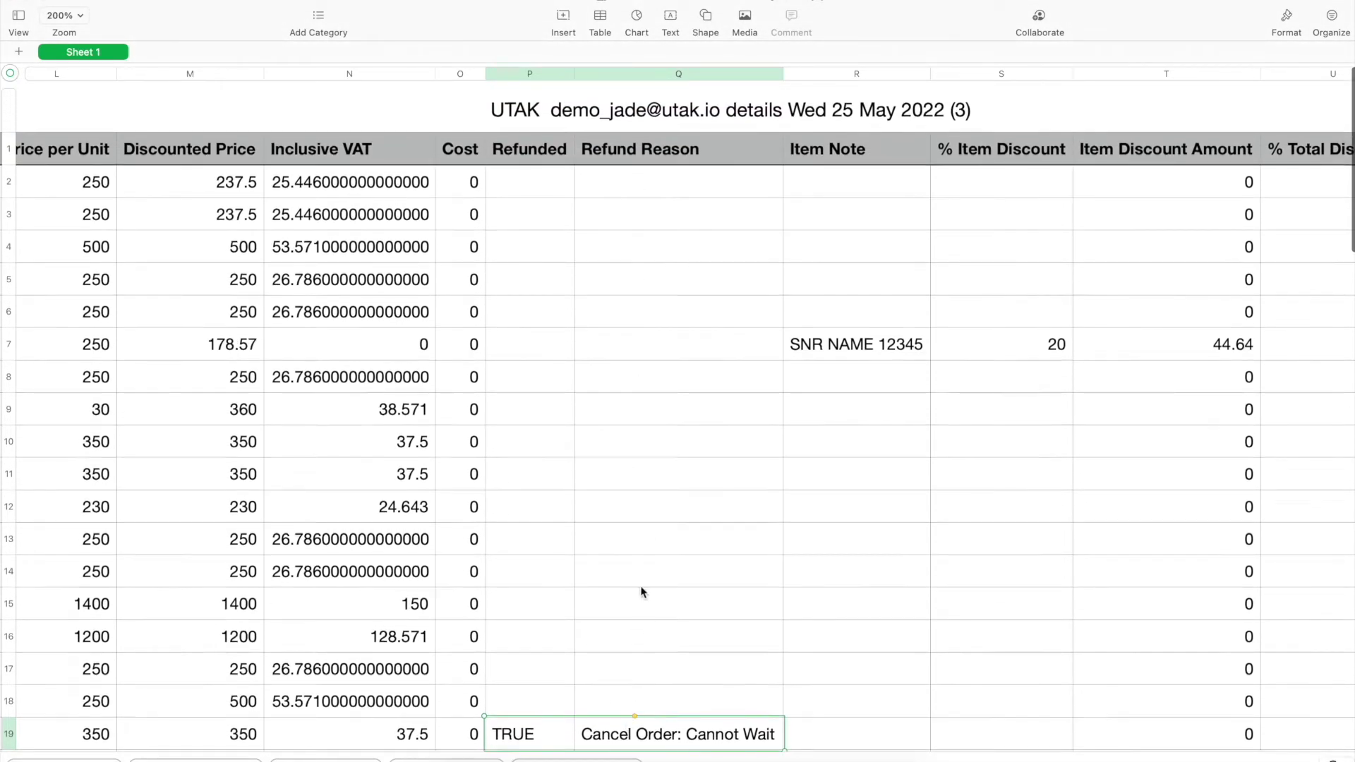
pyautogui.scroll(-1, 645, 412)
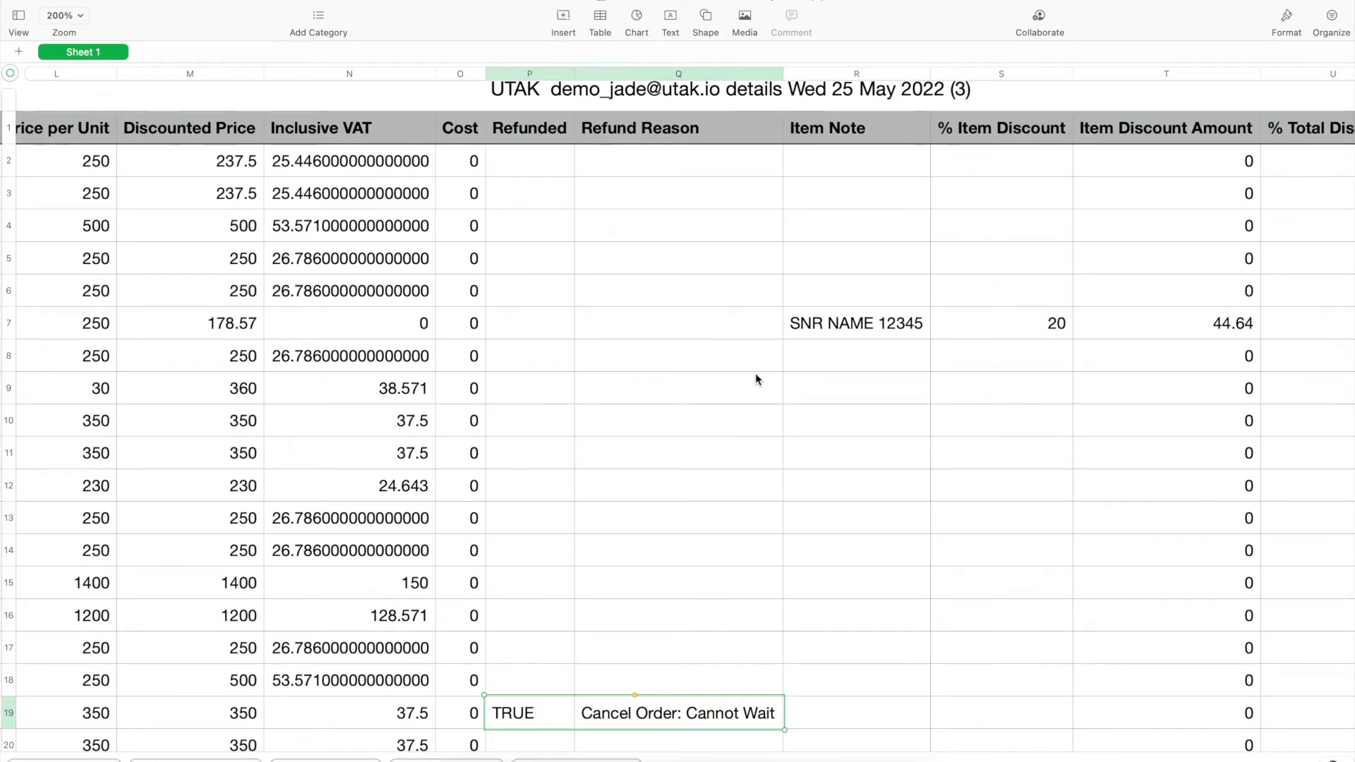
pyautogui.click(824, 73)
pyautogui.scroll(-1, 841, 255)
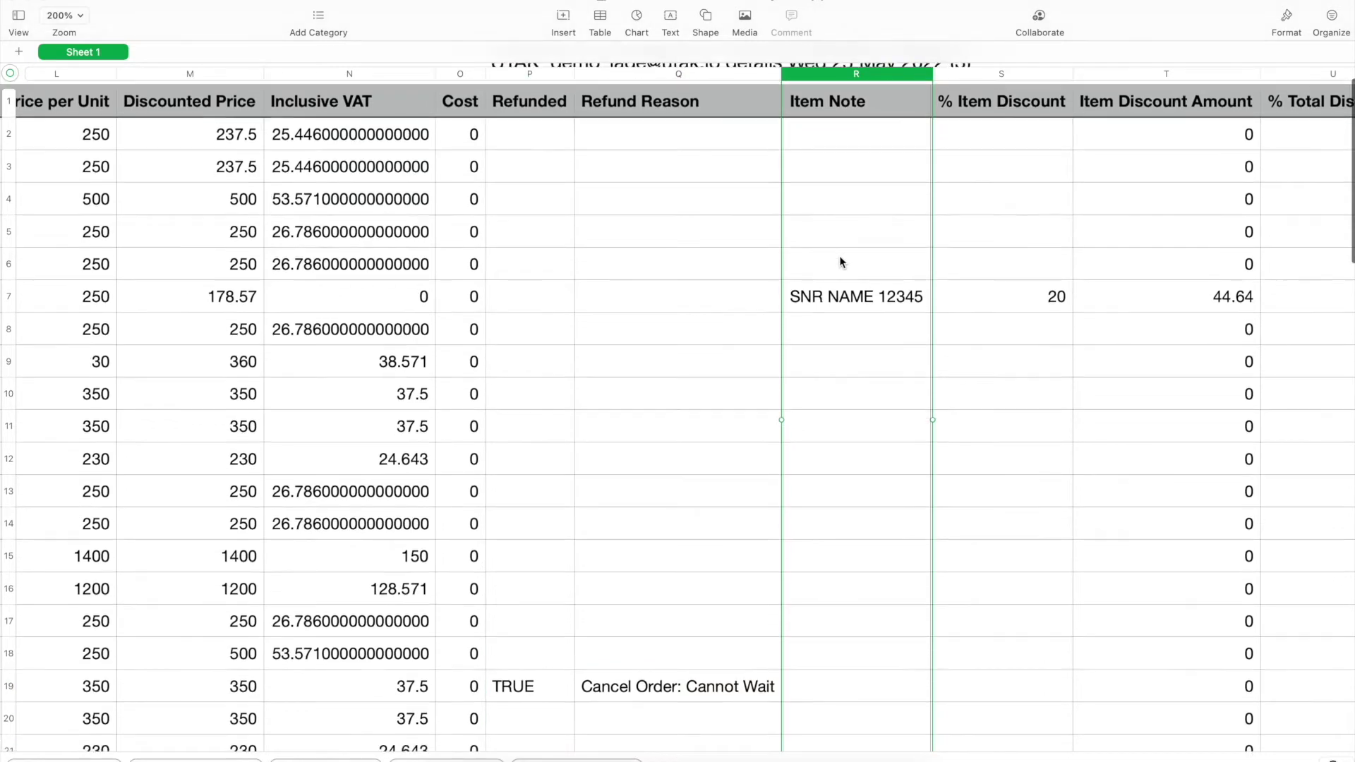
pyautogui.hscroll(5, 836, 261)
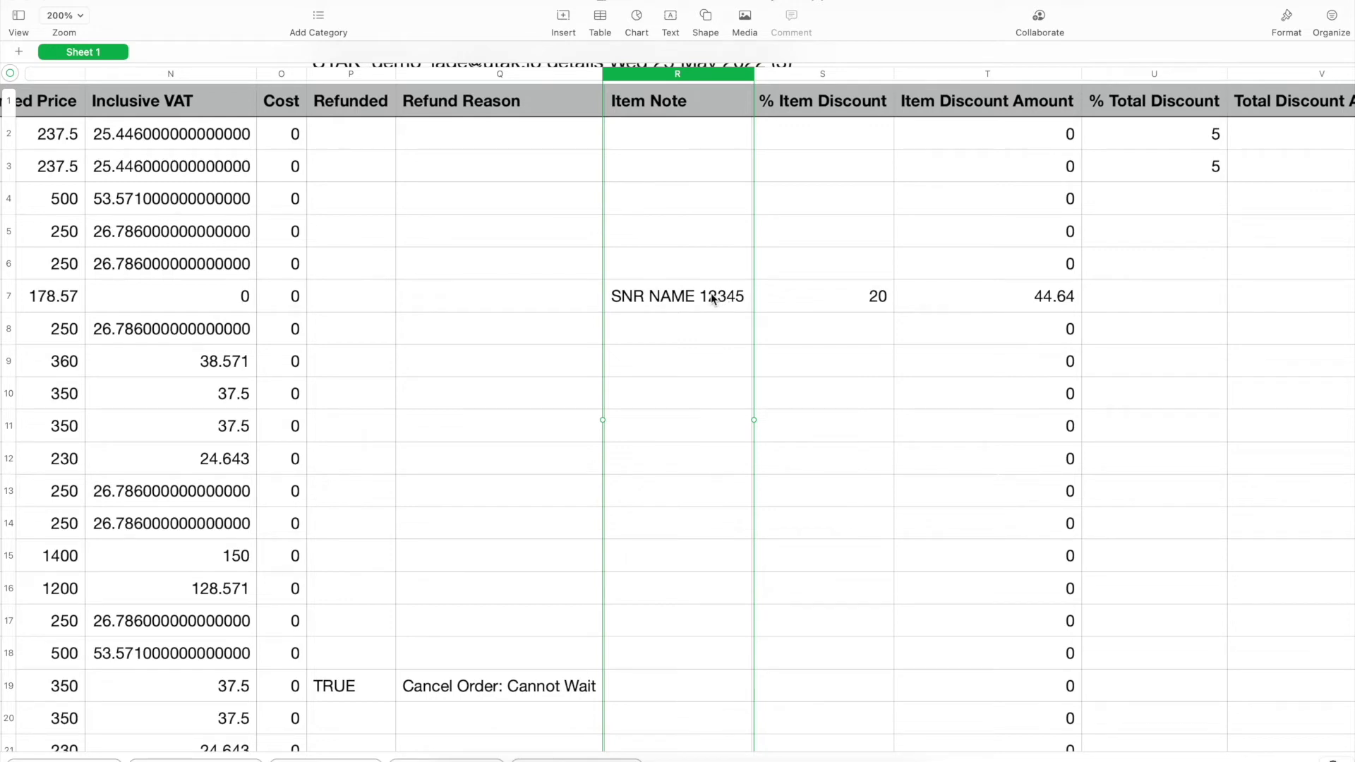
pyautogui.hscroll(2, 712, 300)
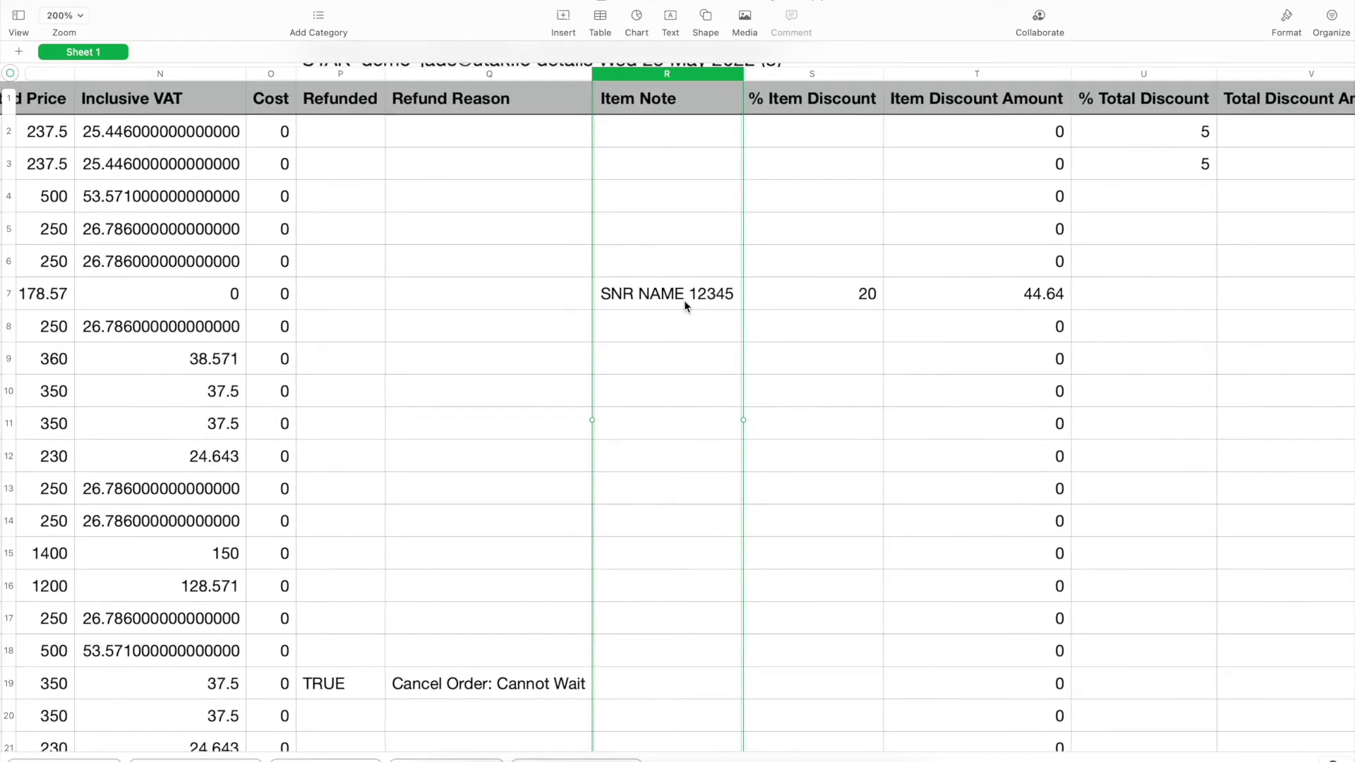
pyautogui.scroll(1, 691, 303)
pyautogui.scroll(-1, 706, 302)
pyautogui.click(751, 295)
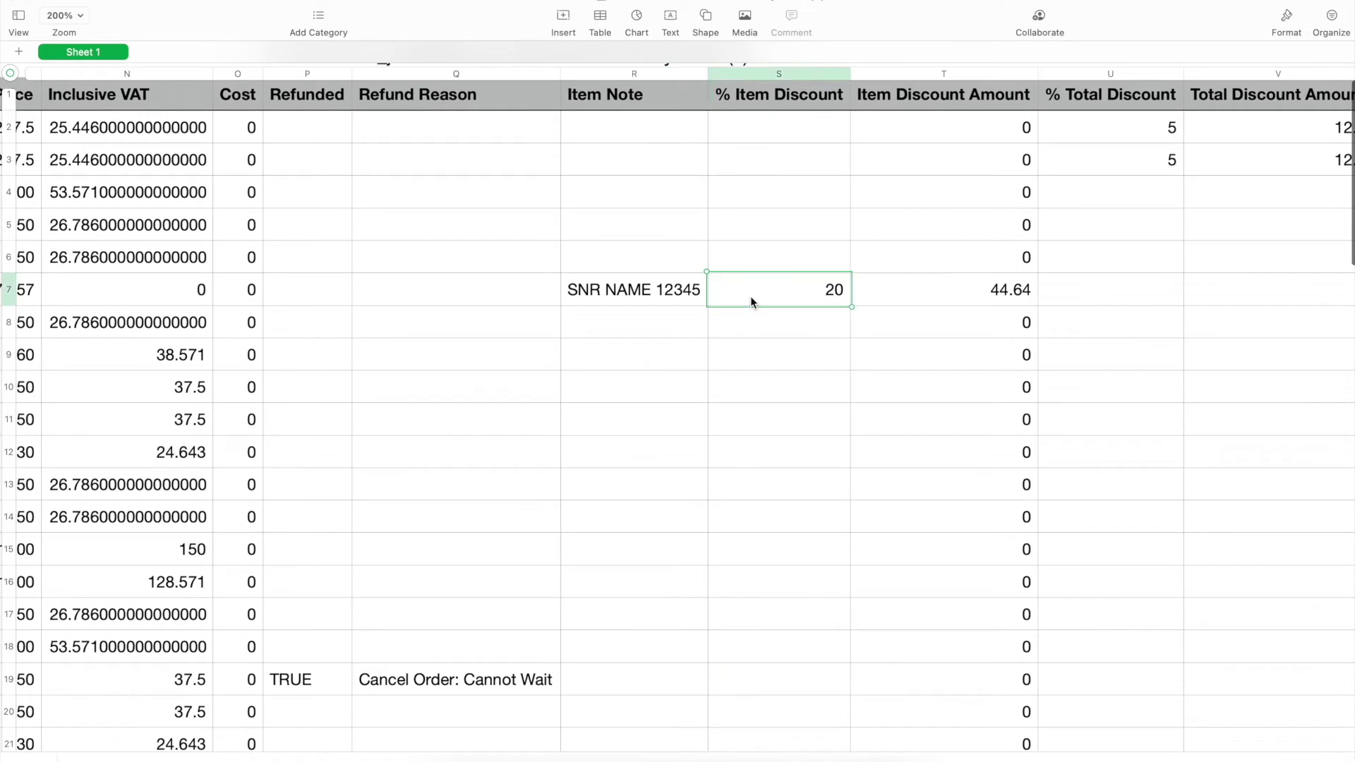
pyautogui.keyDown('shift'); pyautogui.click(672, 294); pyautogui.keyUp('shift')
pyautogui.scroll(2, 739, 288)
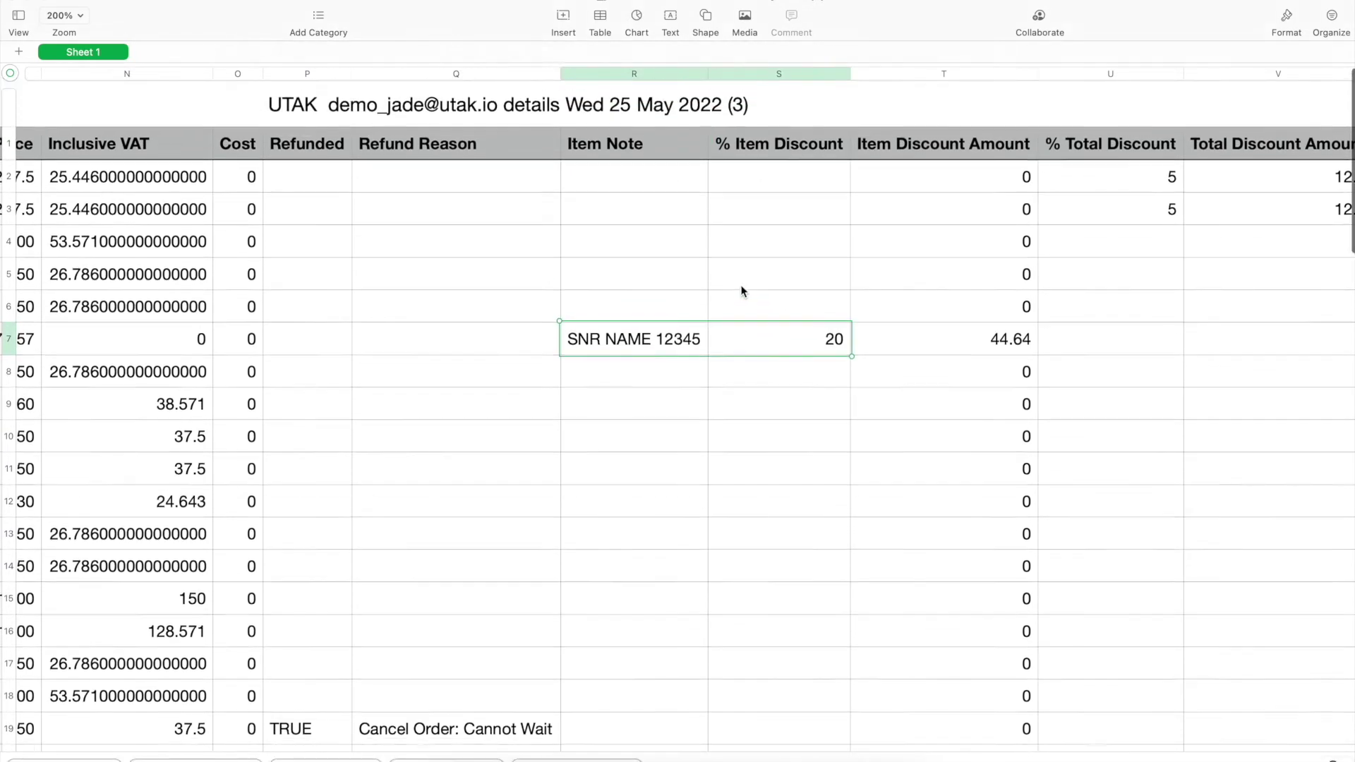
pyautogui.click(766, 82)
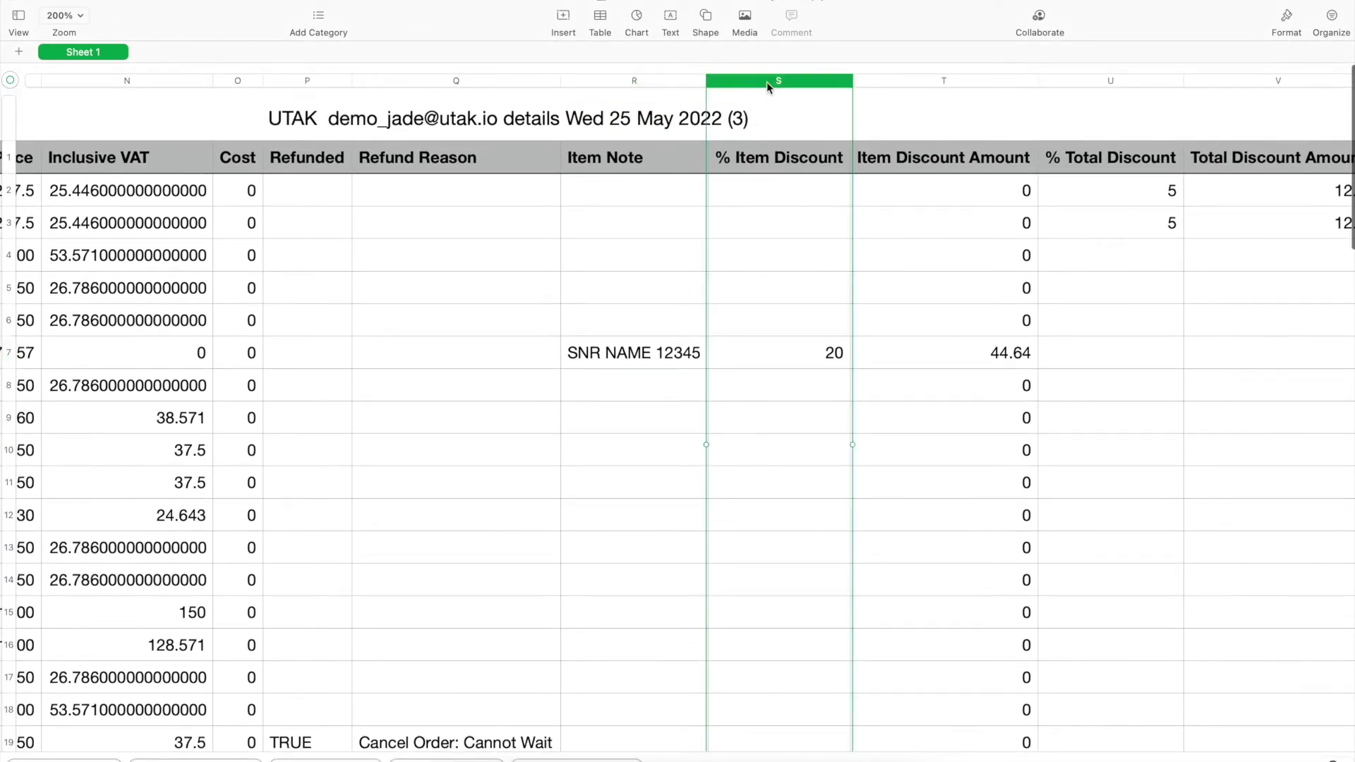
pyautogui.click(760, 360)
pyautogui.keyDown('shift'); pyautogui.click(683, 359); pyautogui.keyUp('shift')
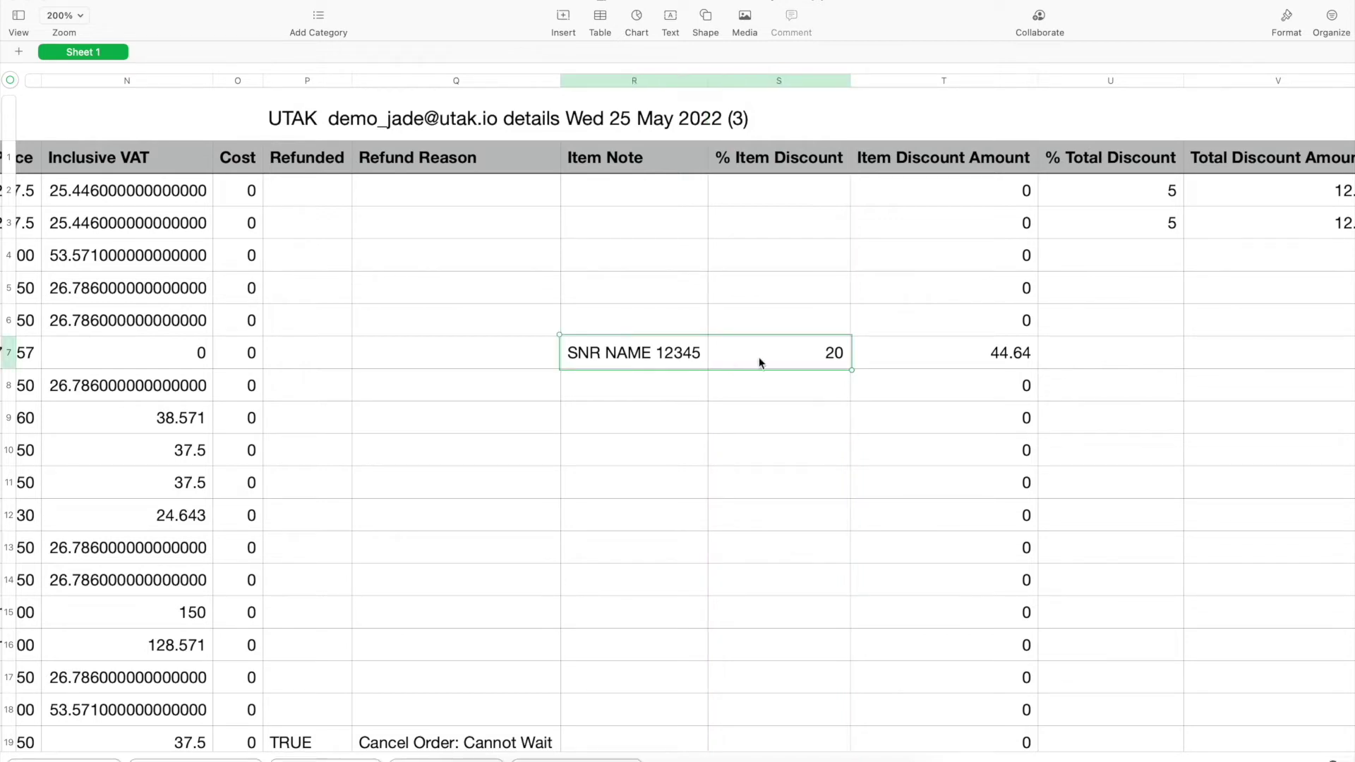
pyautogui.hscroll(10, 759, 357)
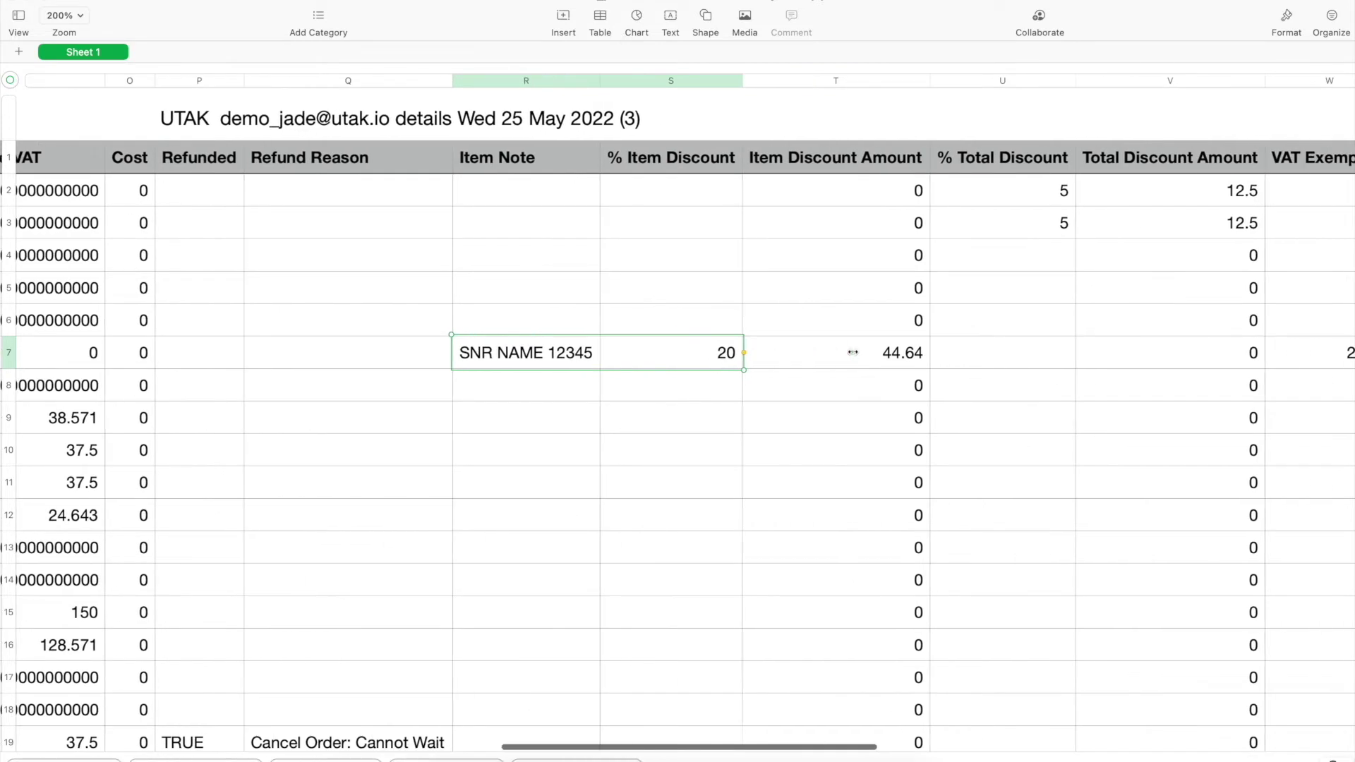
pyautogui.click(631, 82)
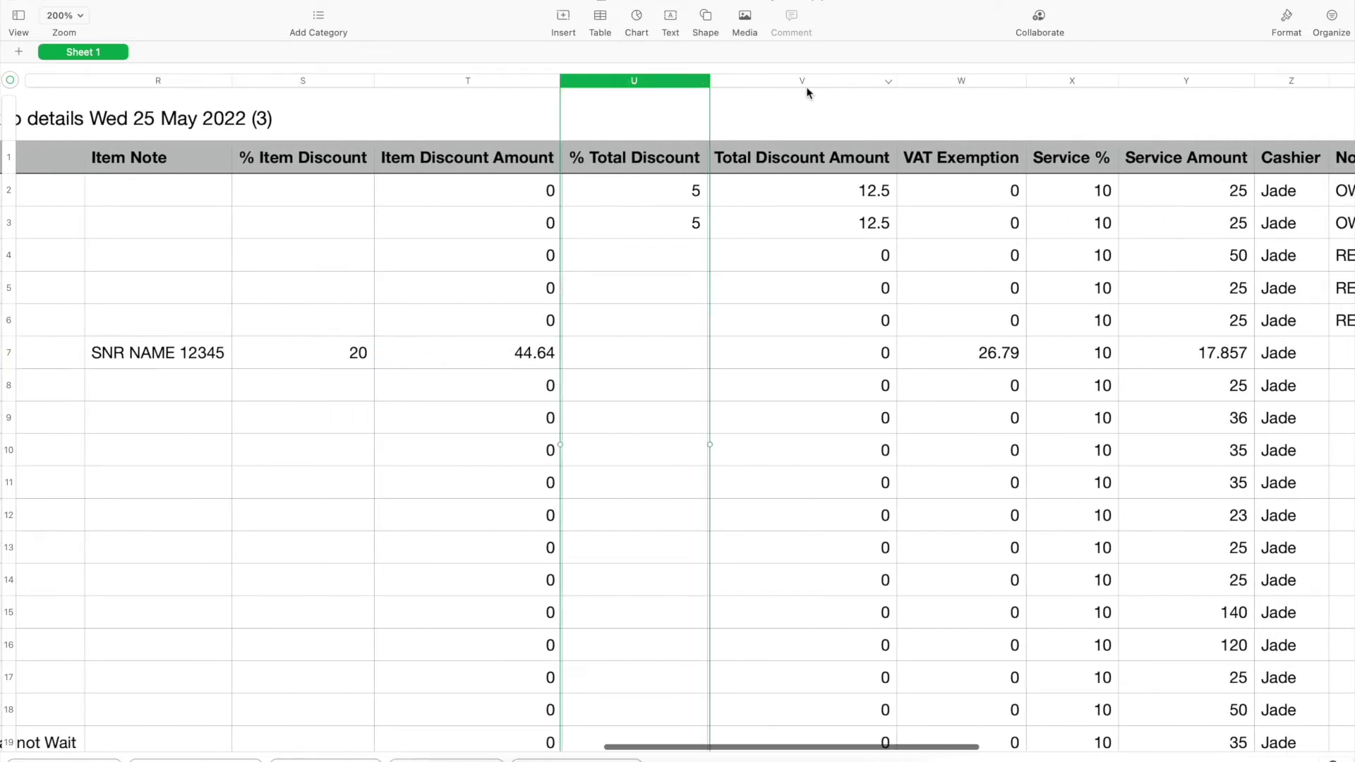
pyautogui.keyDown('shift'); pyautogui.click(815, 82); pyautogui.keyUp('shift')
pyautogui.hscroll(5, 778, 269)
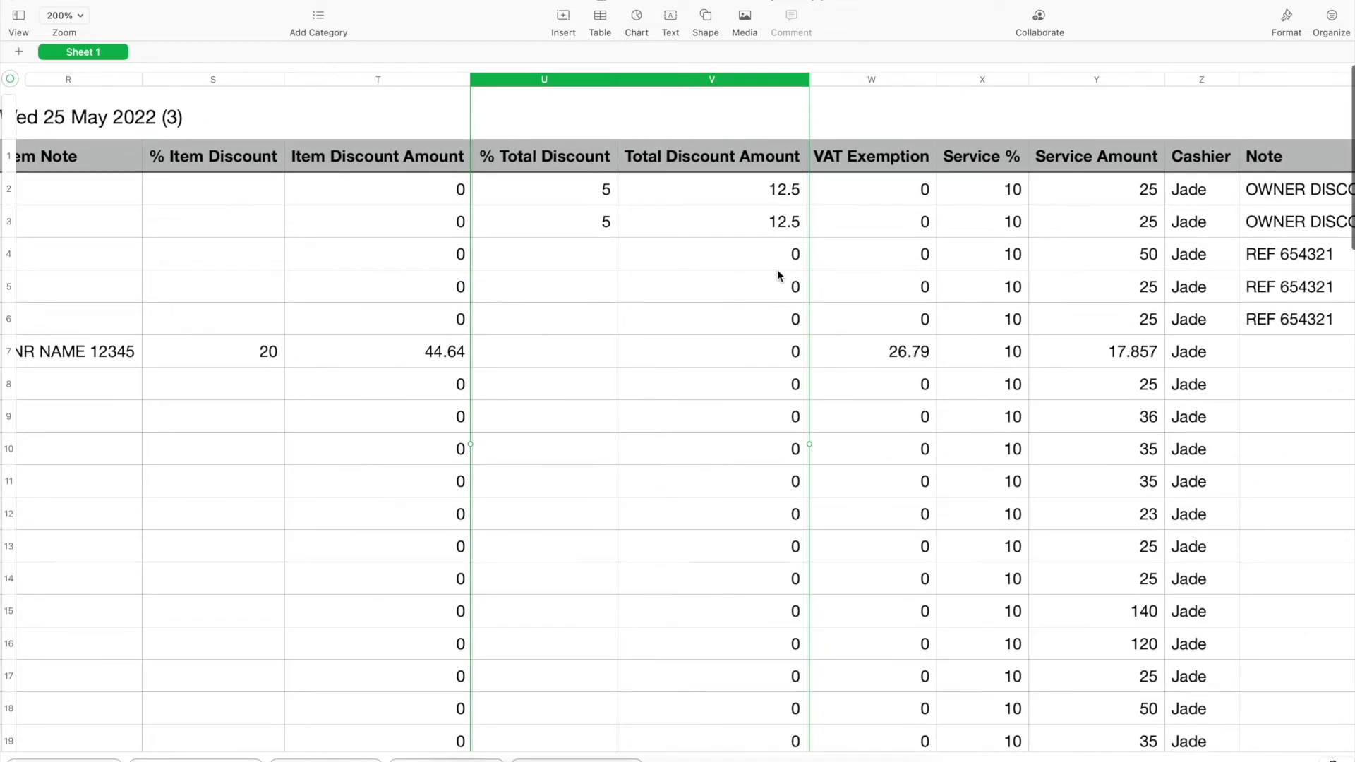
pyautogui.click(716, 82)
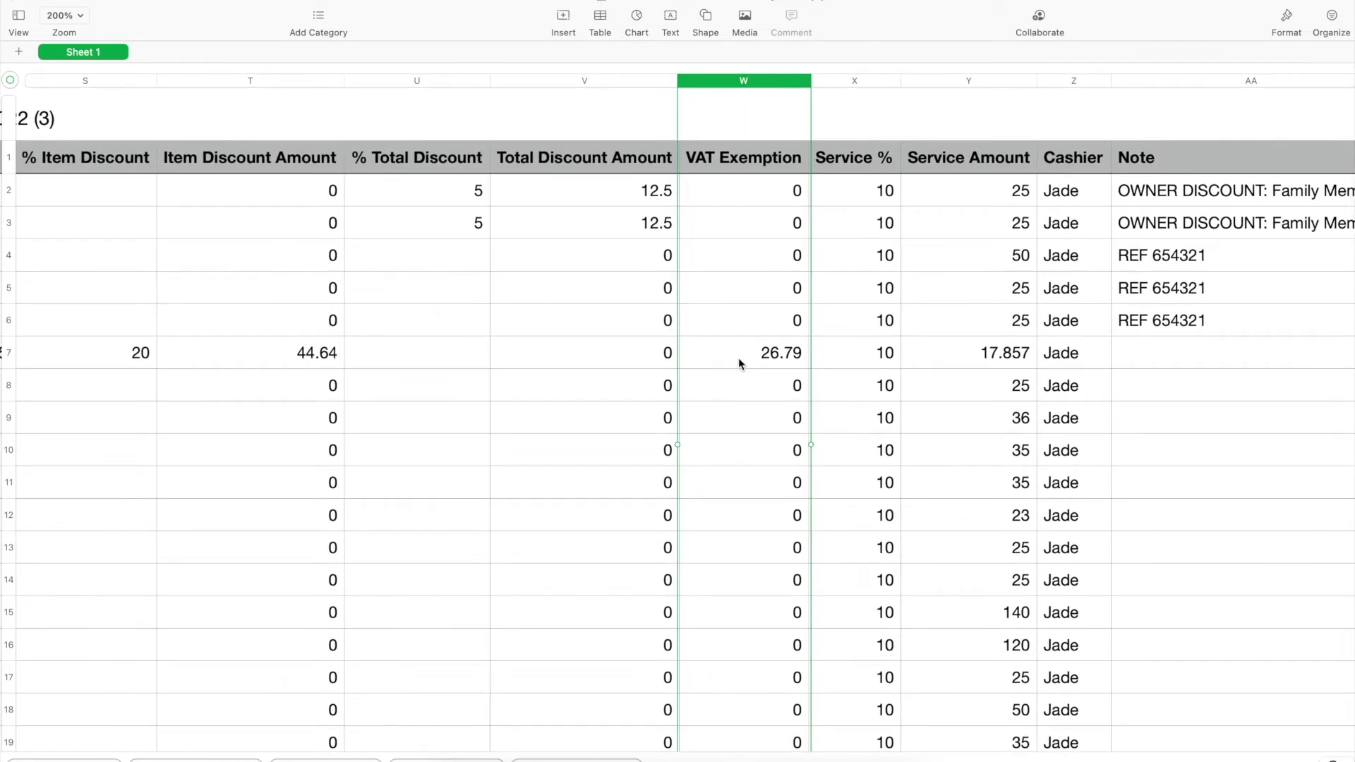
pyautogui.click(738, 358)
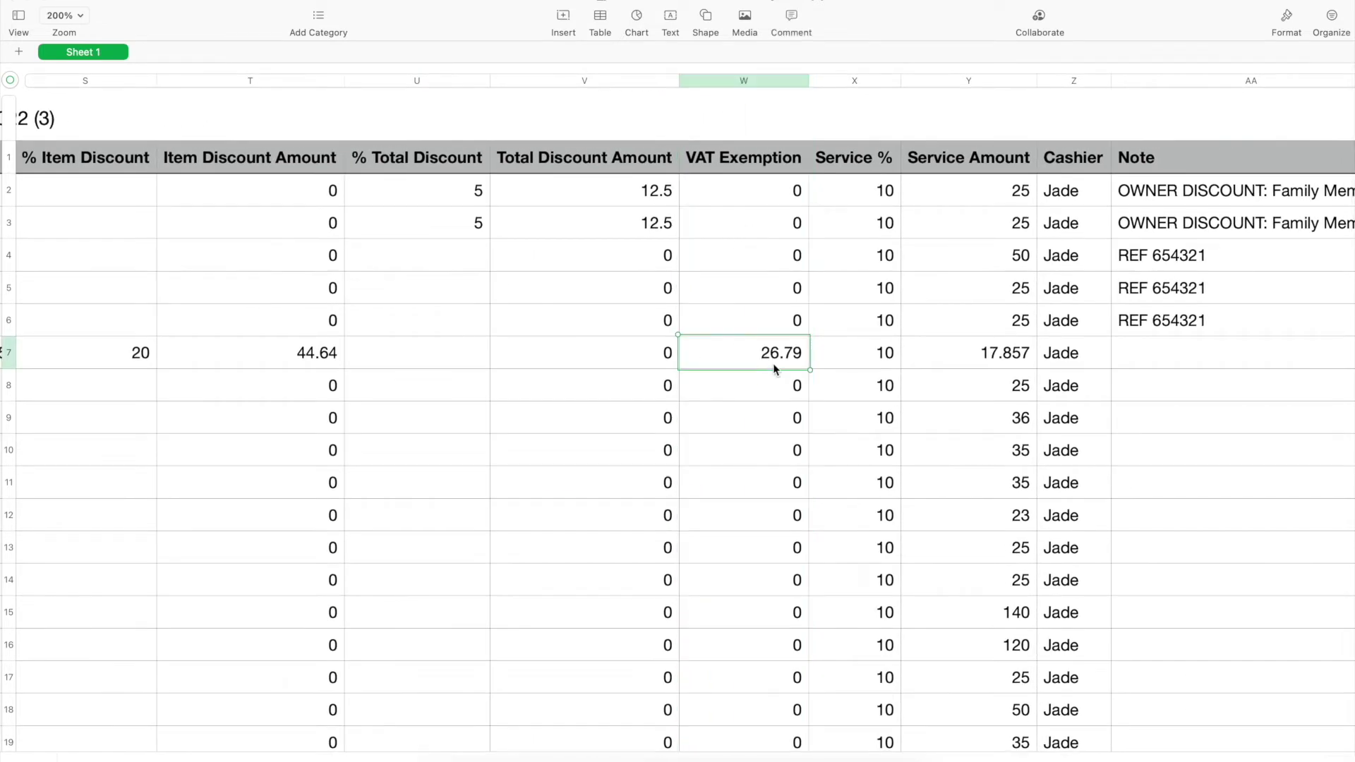
pyautogui.click(743, 83)
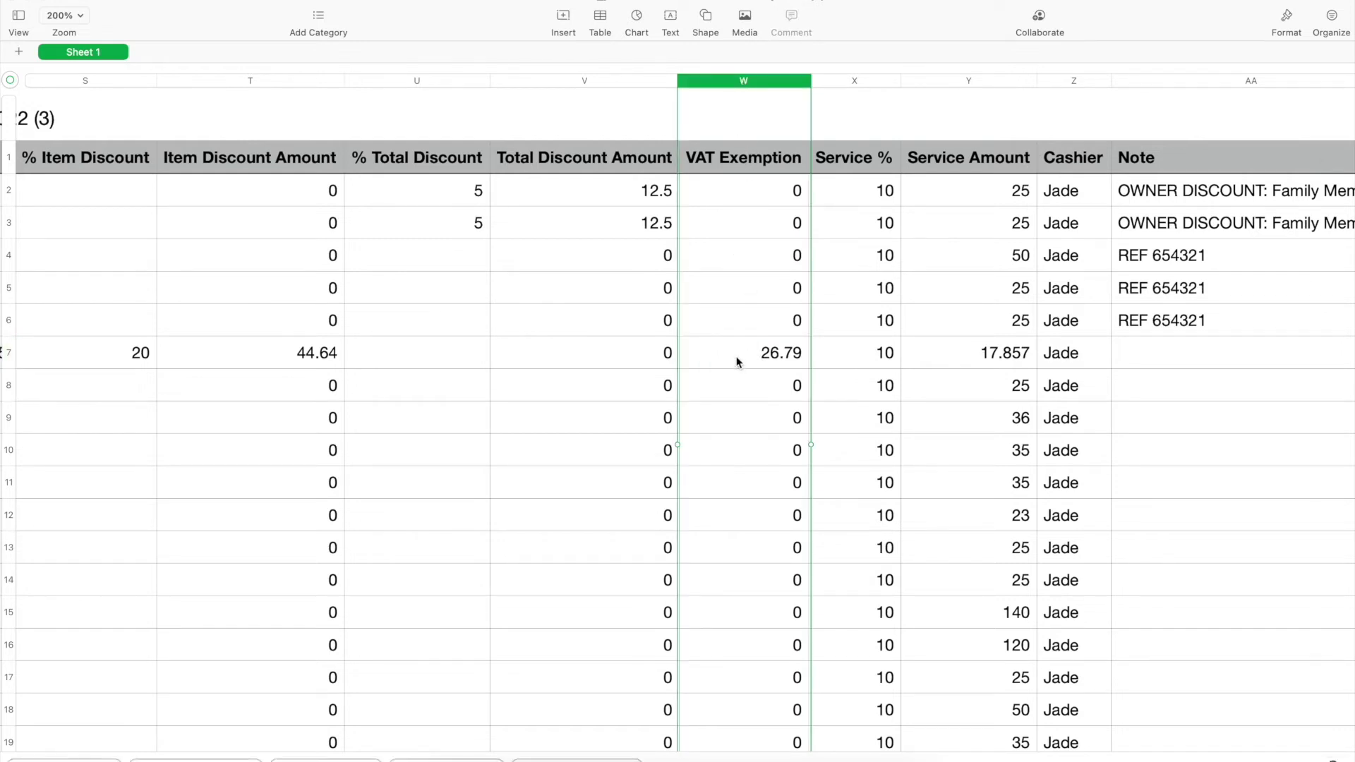
pyautogui.hscroll(5, 706, 296)
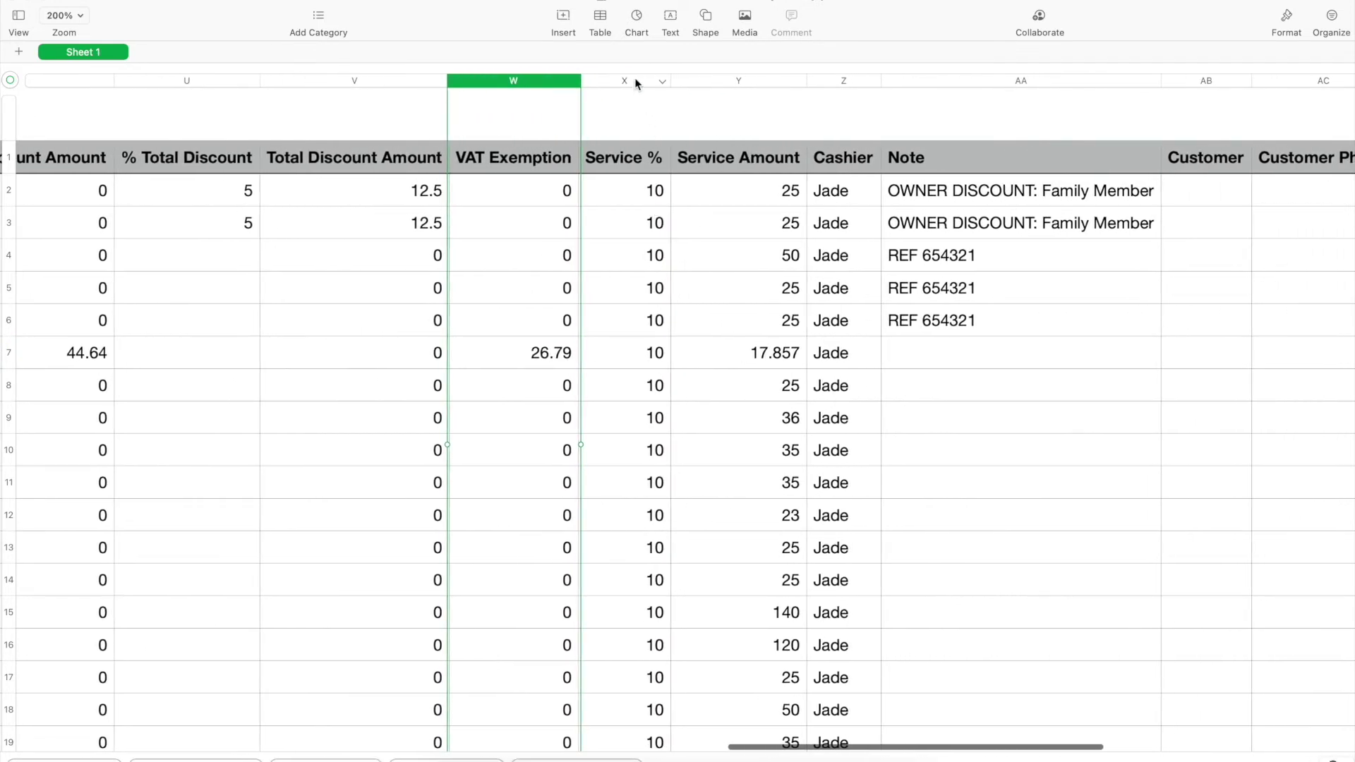
pyautogui.click(634, 78)
pyautogui.keyDown('shift'); pyautogui.click(738, 81); pyautogui.keyUp('shift')
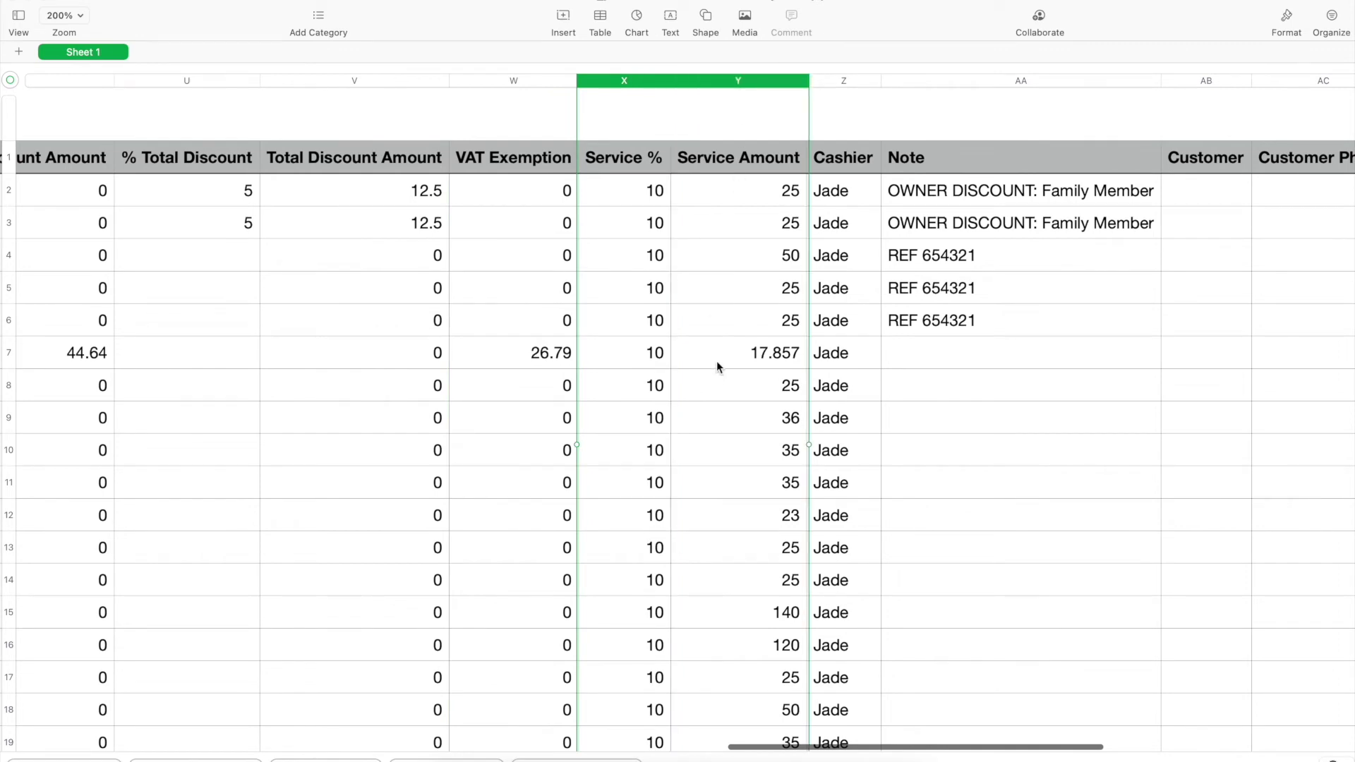
pyautogui.hscroll(3, 717, 360)
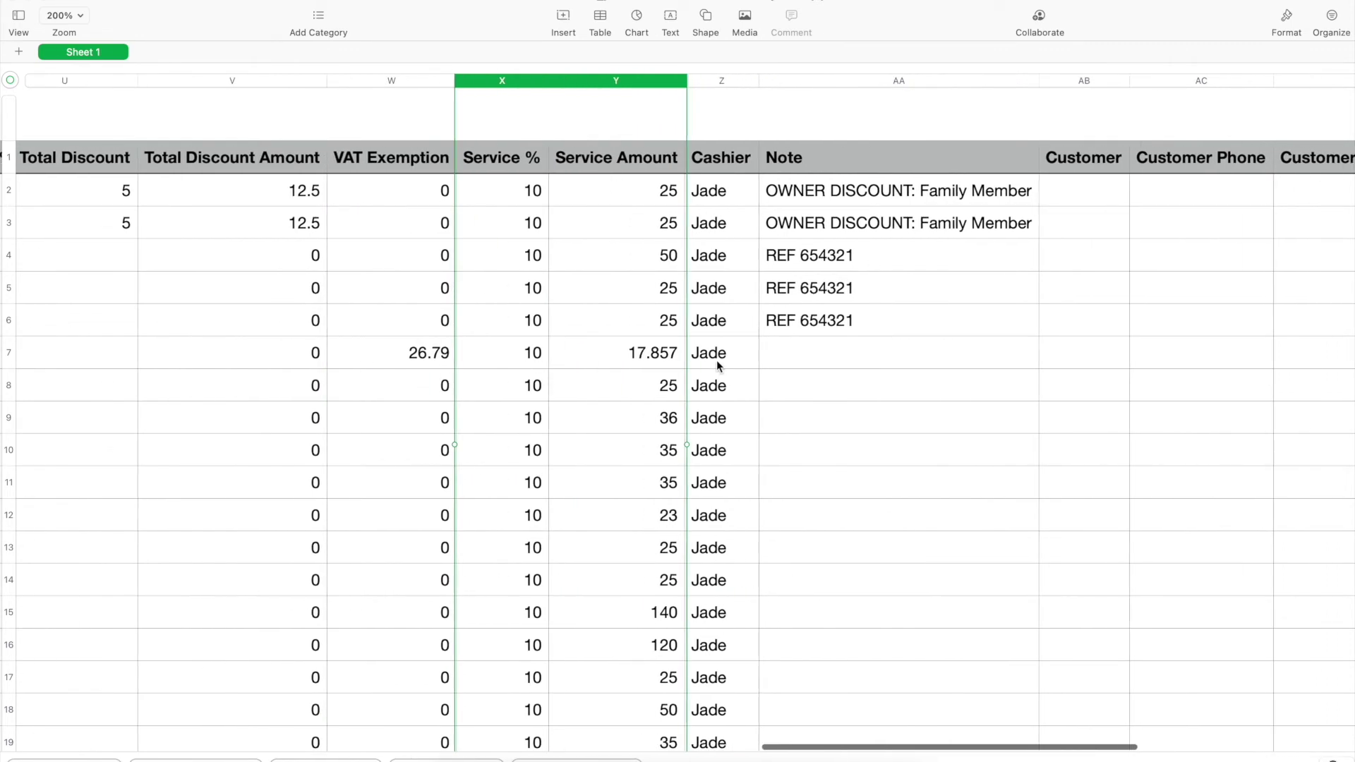
pyautogui.click(686, 83)
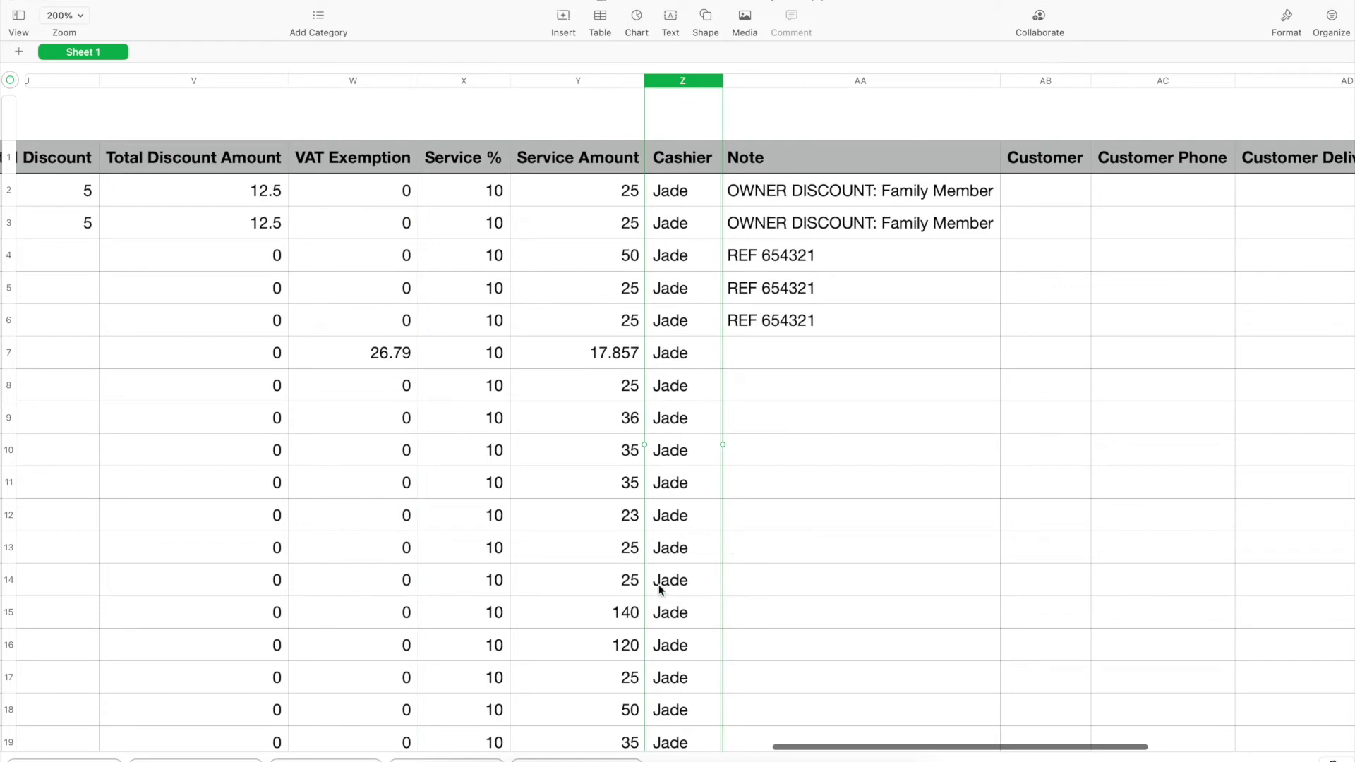
pyautogui.scroll(-10, 667, 591)
pyautogui.scroll(10, 667, 591)
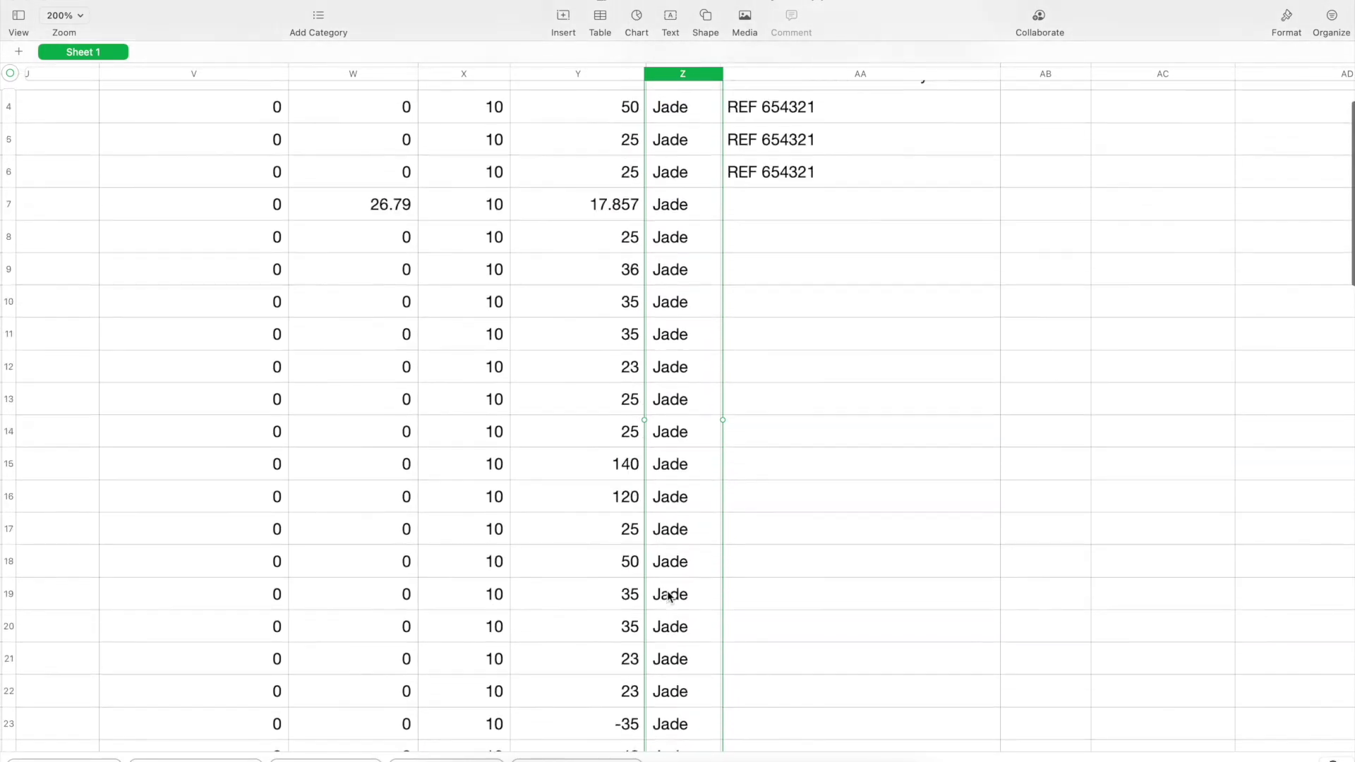
pyautogui.click(811, 83)
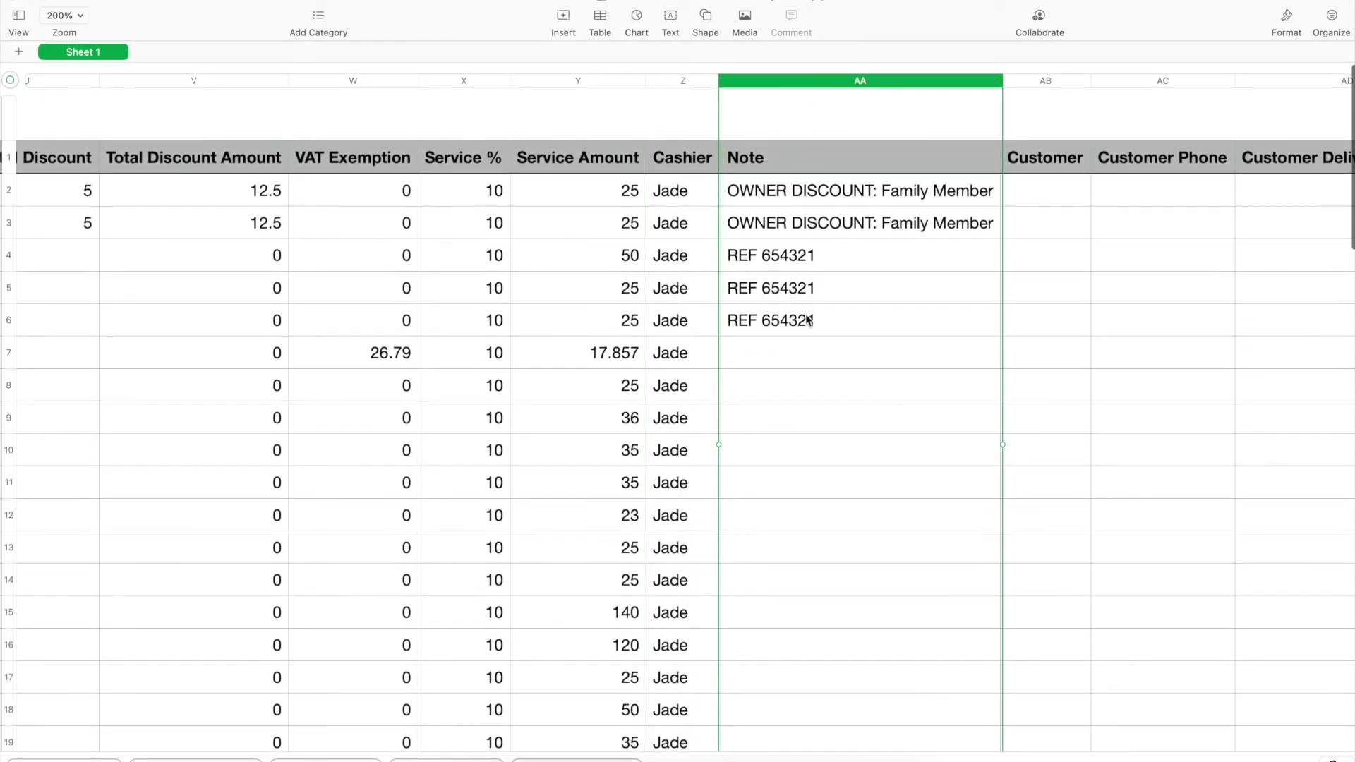
pyautogui.hscroll(3, 803, 315)
pyautogui.hscroll(3, 758, 324)
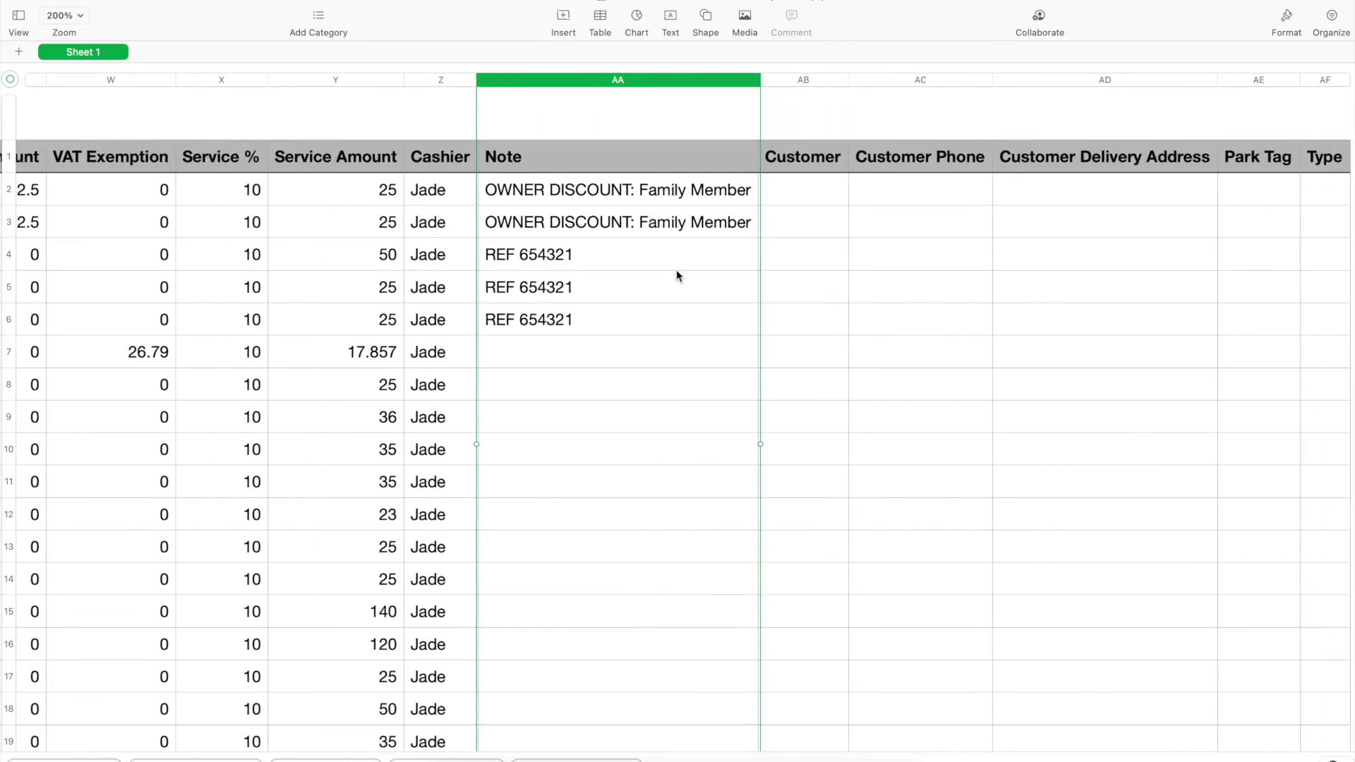
pyautogui.scroll(-1, 676, 337)
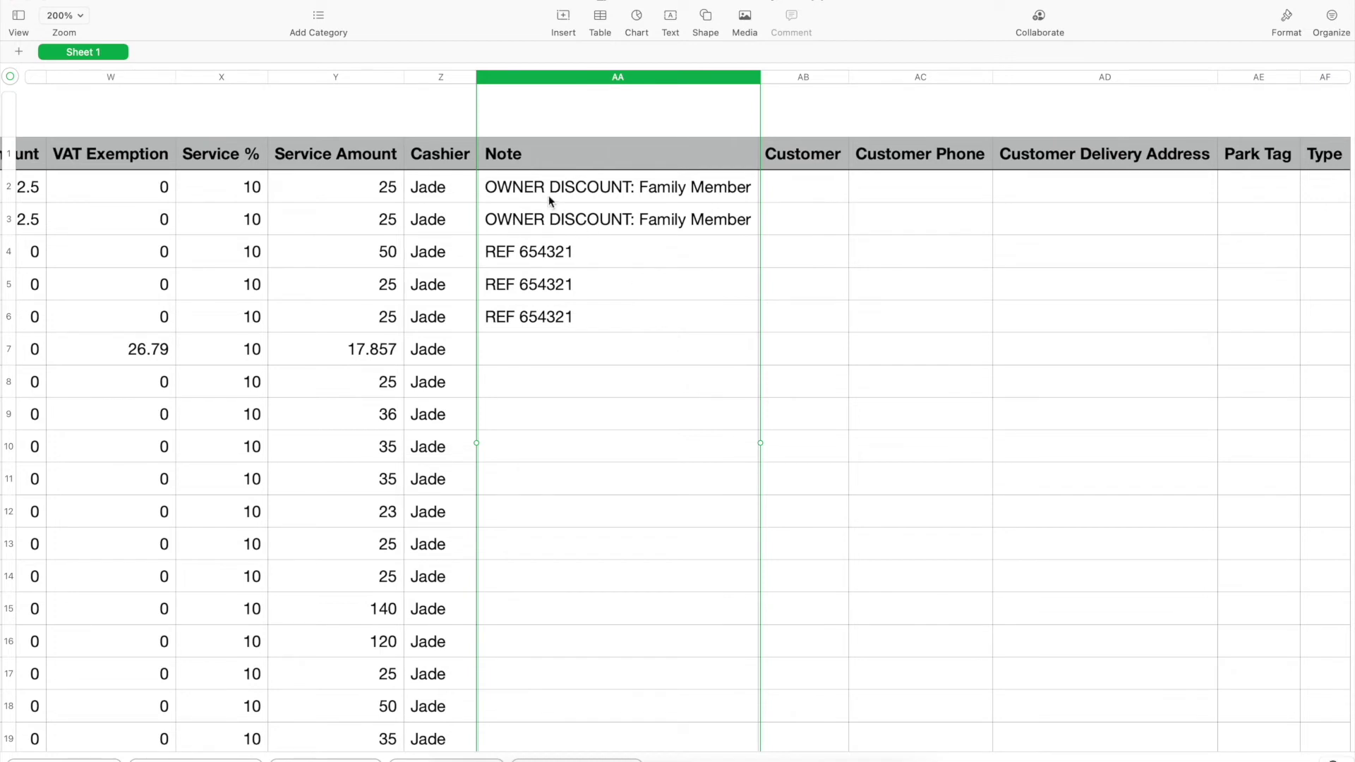
pyautogui.click(552, 253)
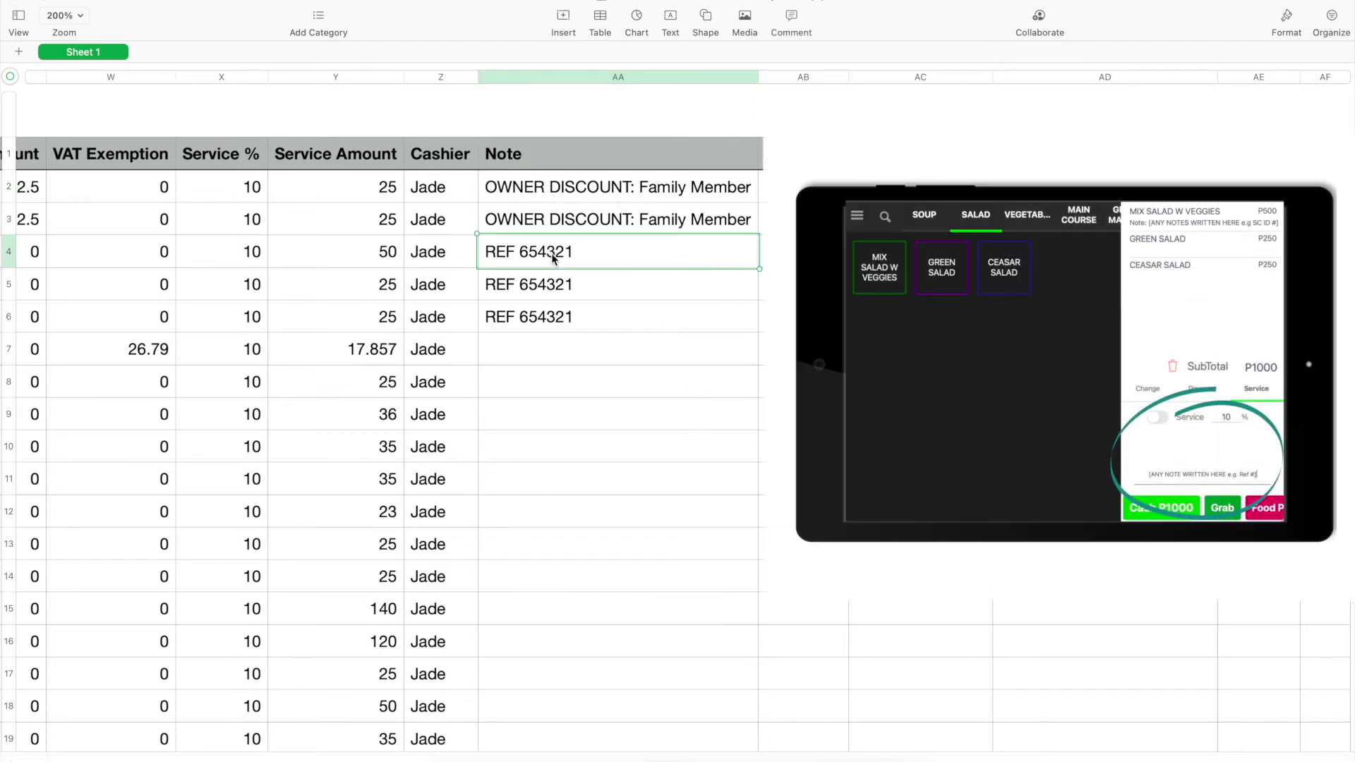
pyautogui.click(565, 197)
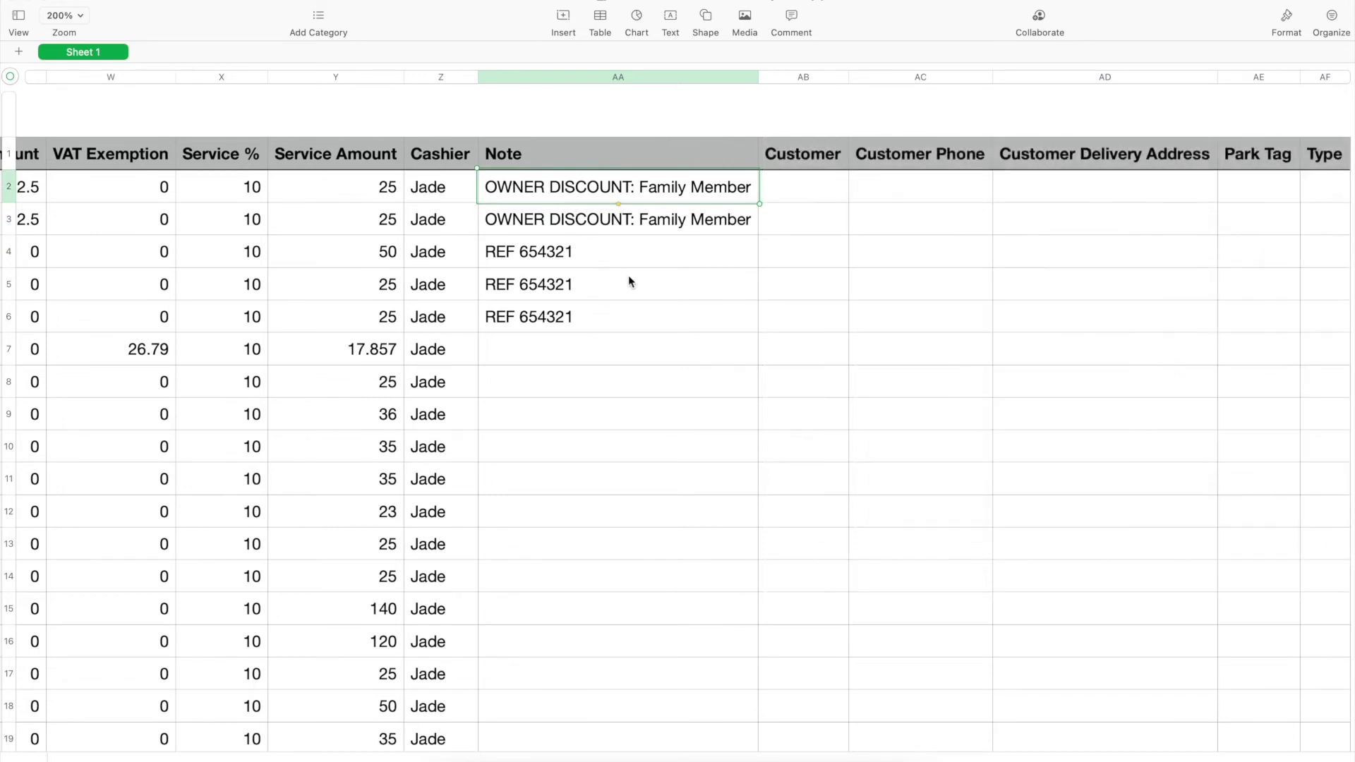
pyautogui.hscroll(3, 630, 282)
pyautogui.click(706, 77)
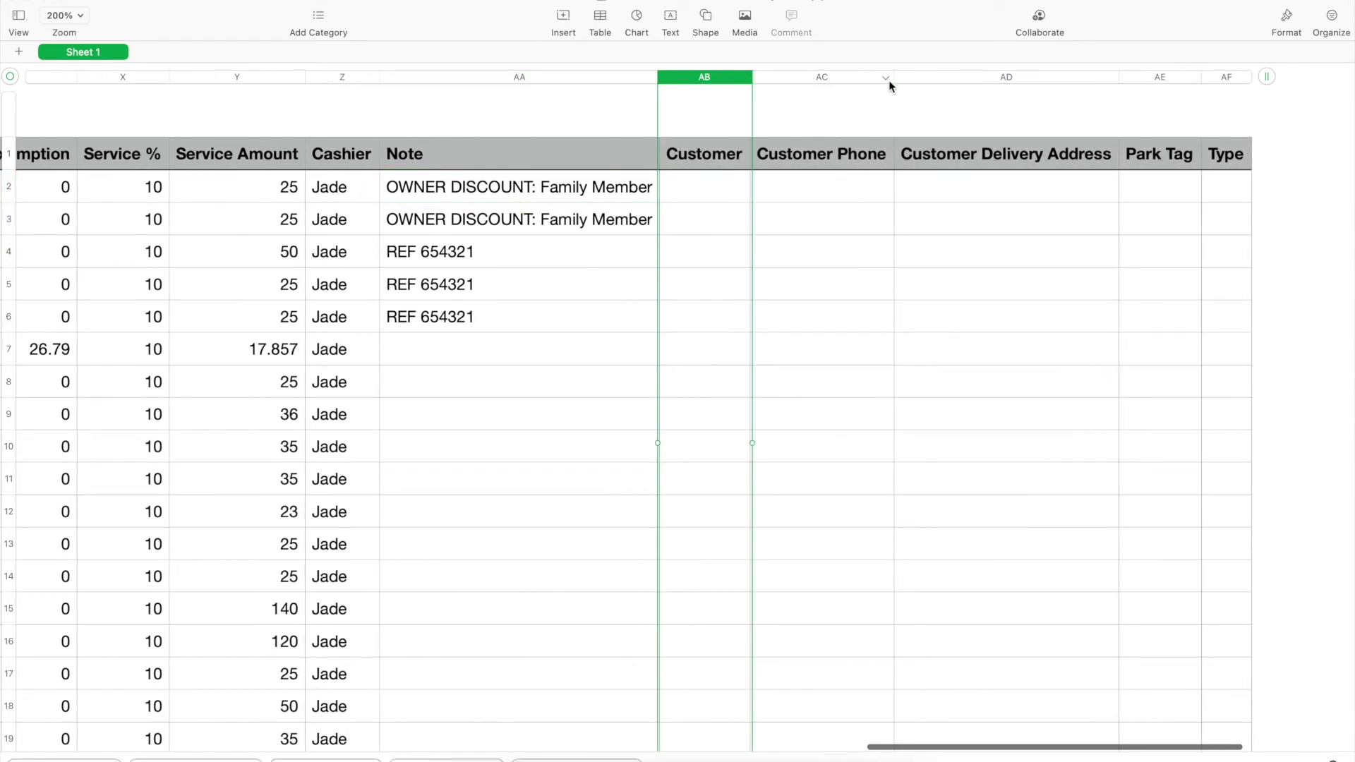
pyautogui.keyDown('shift'); pyautogui.click(937, 78); pyautogui.keyUp('shift')
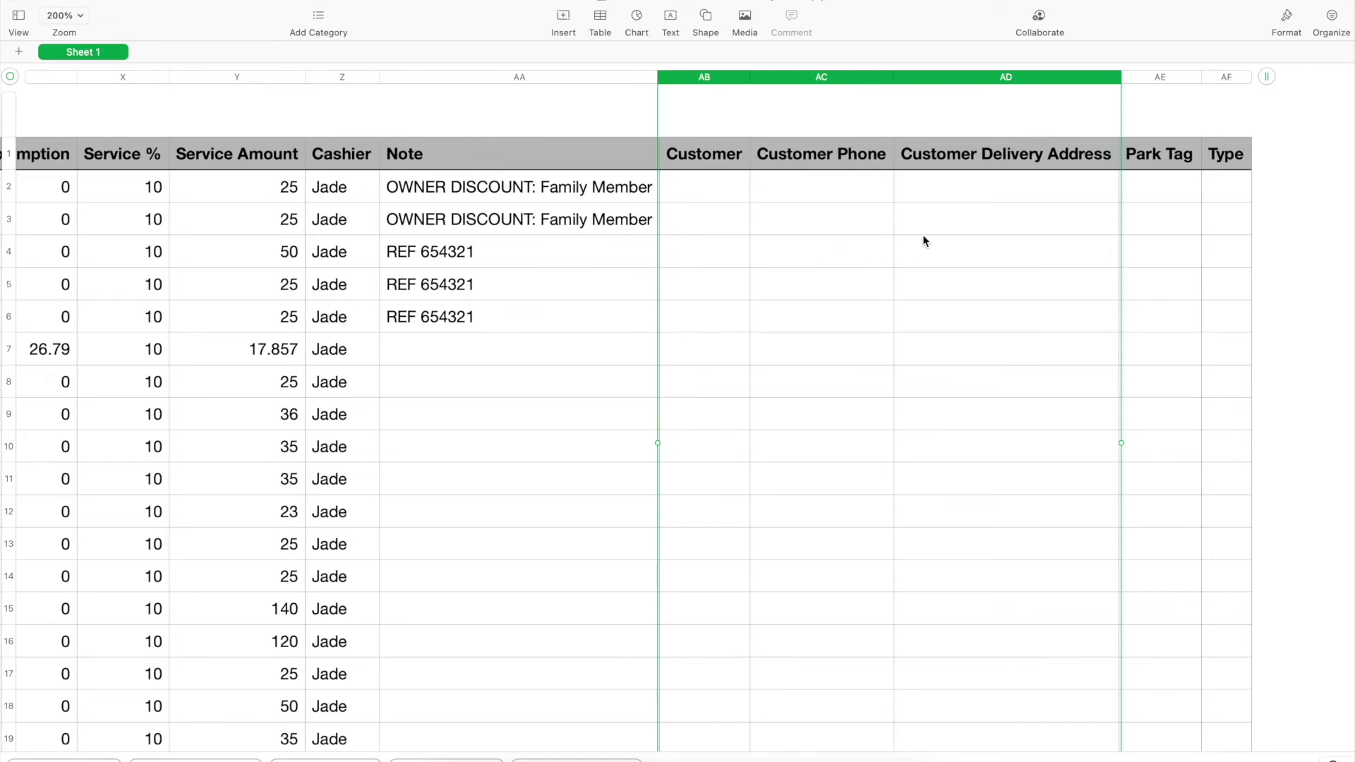
pyautogui.click(1171, 76)
pyautogui.keyDown('shift'); pyautogui.click(1224, 74); pyautogui.keyUp('shift')
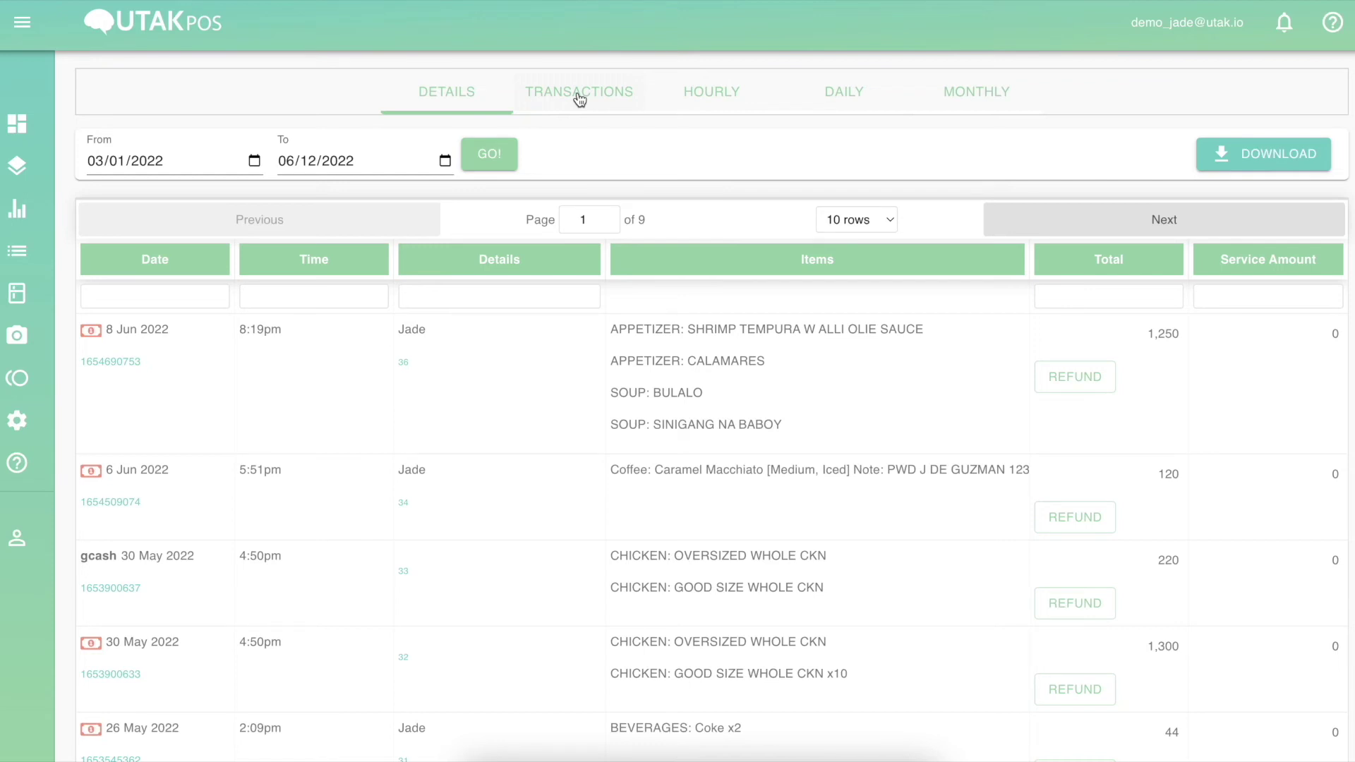
# Switch to the Transactions report, then to the Daily summary for 05/23–05/25/2022
pyautogui.click(580, 100)
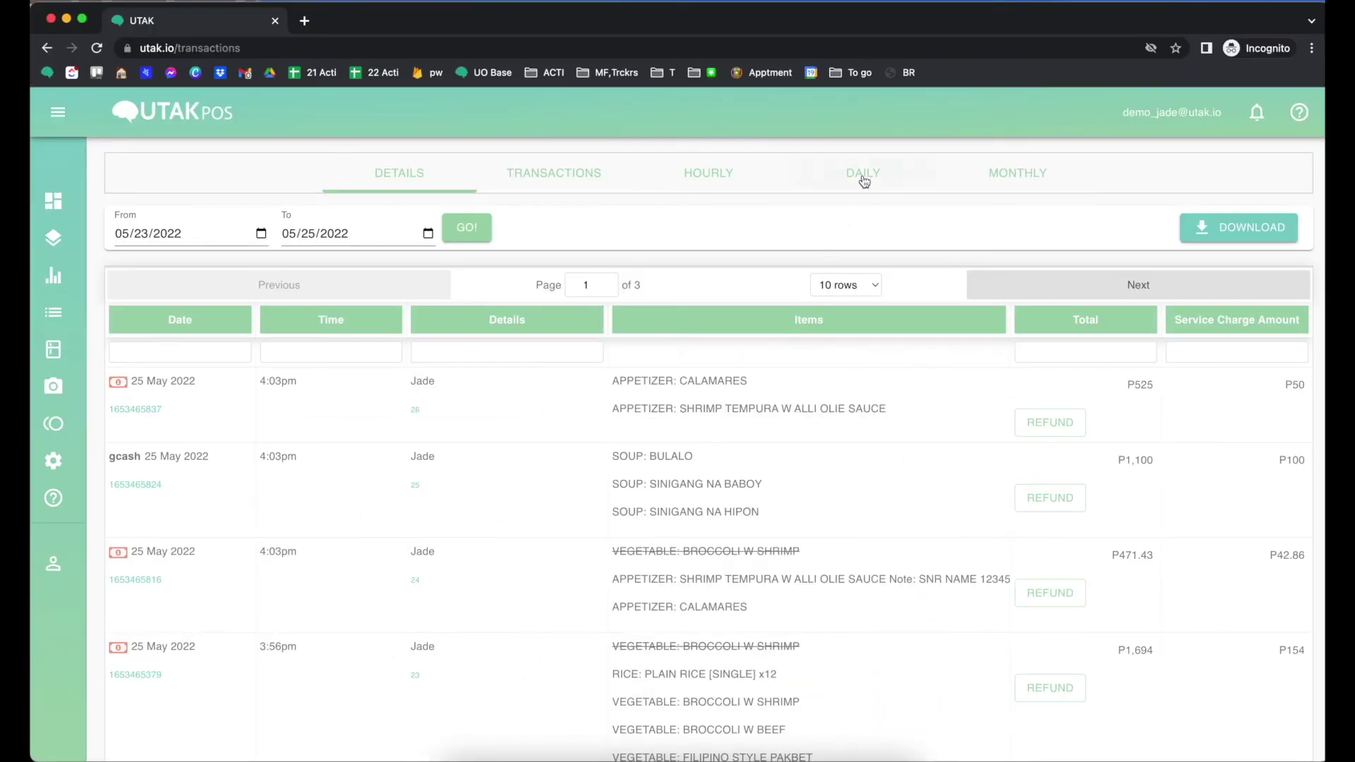
pyautogui.click(852, 177)
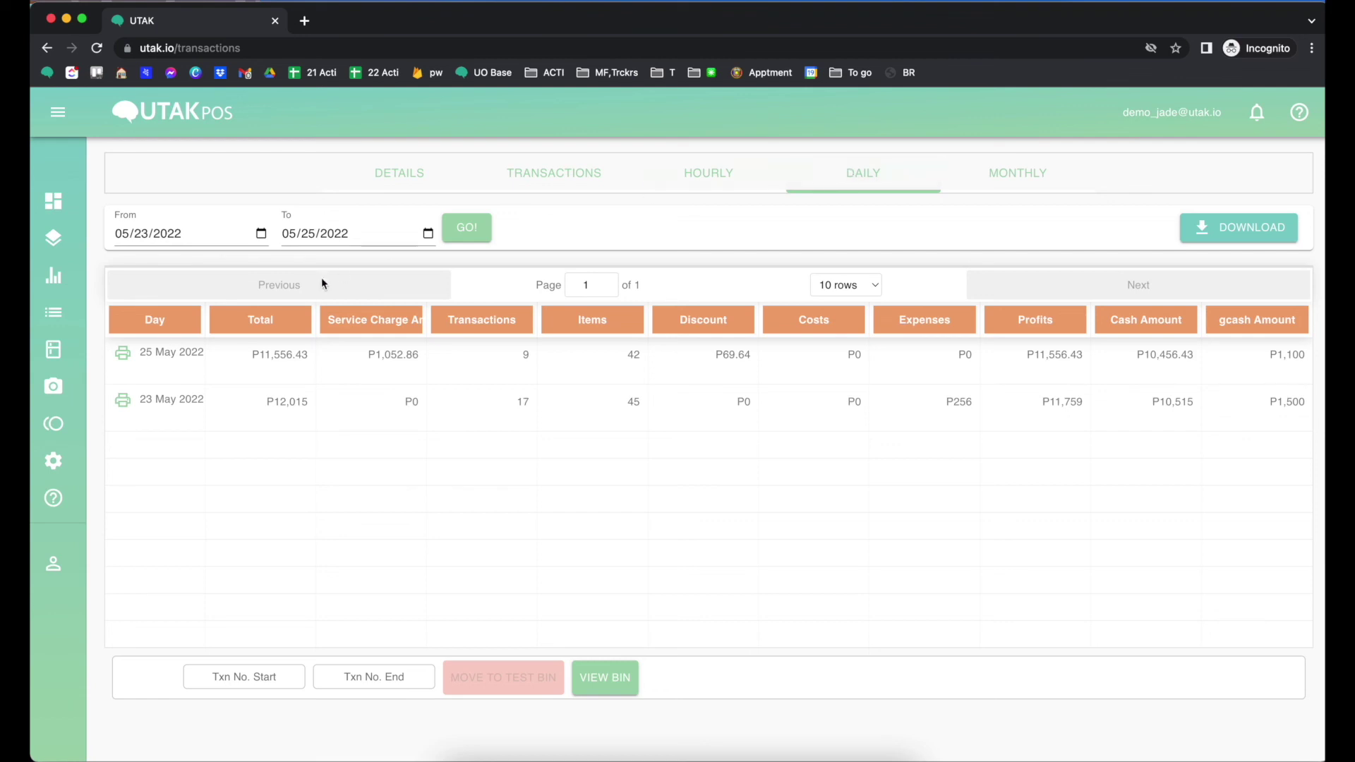
# Open the Z Reading receipt for 25 May 2022
pyautogui.click(121, 359)
# Download the 25 May Z Reading as a PDF, open it, and bring up printing
pyautogui.scroll(-3, 826, 455)
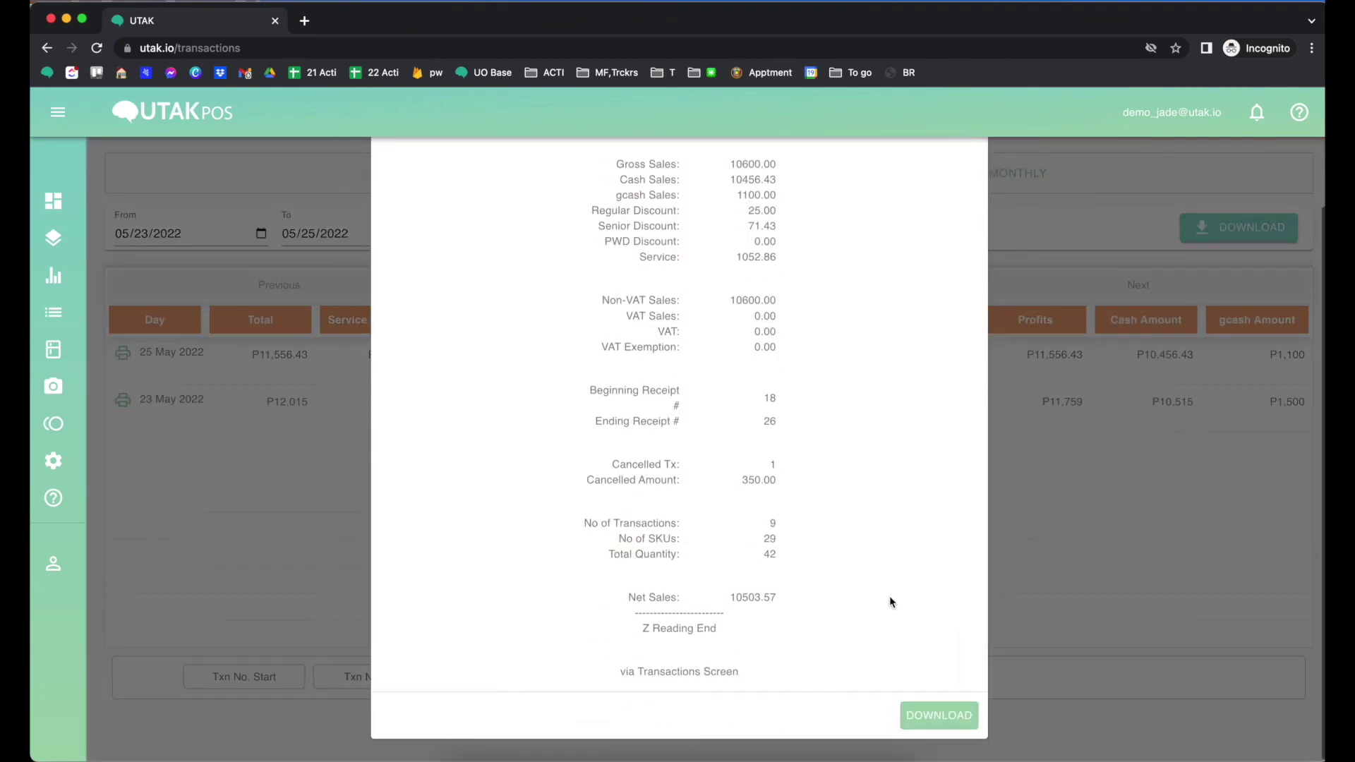
pyautogui.click(933, 715)
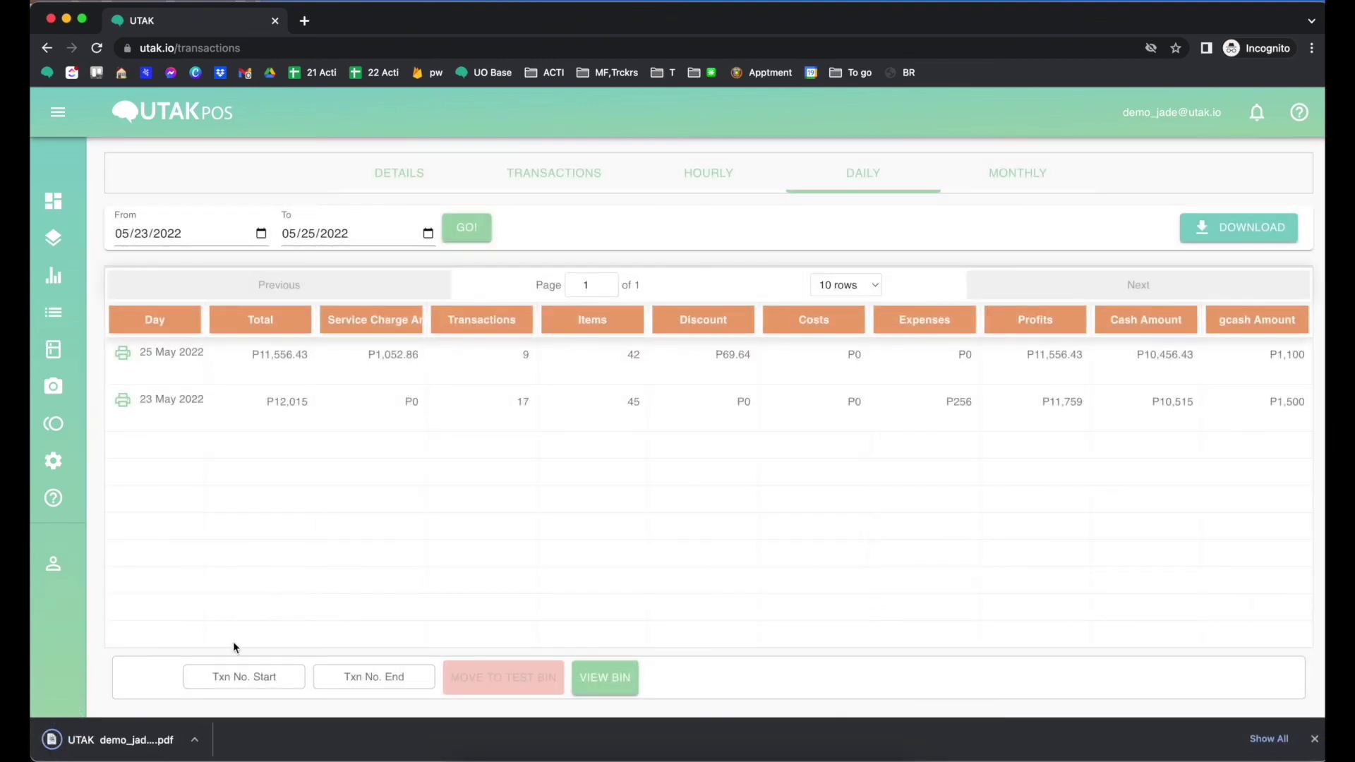
pyautogui.click(97, 740)
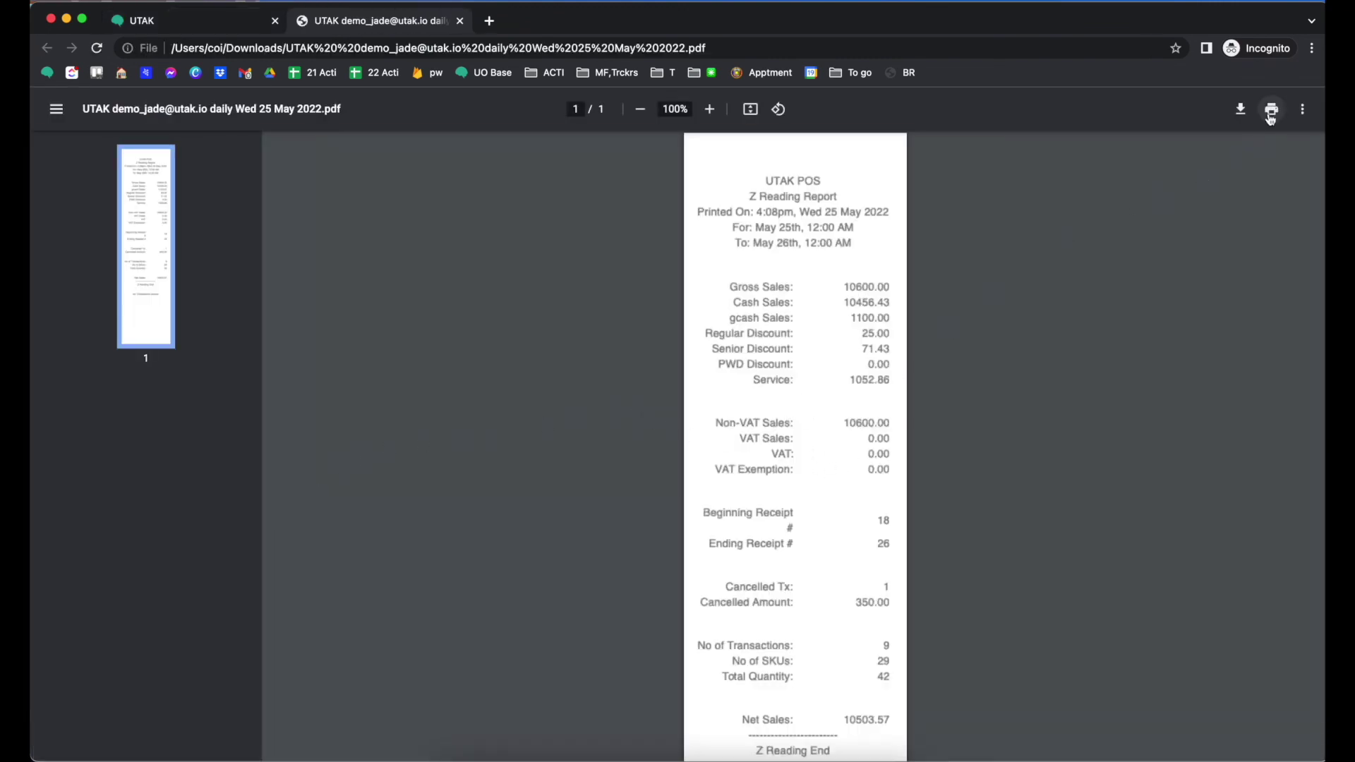
pyautogui.click(1273, 109)
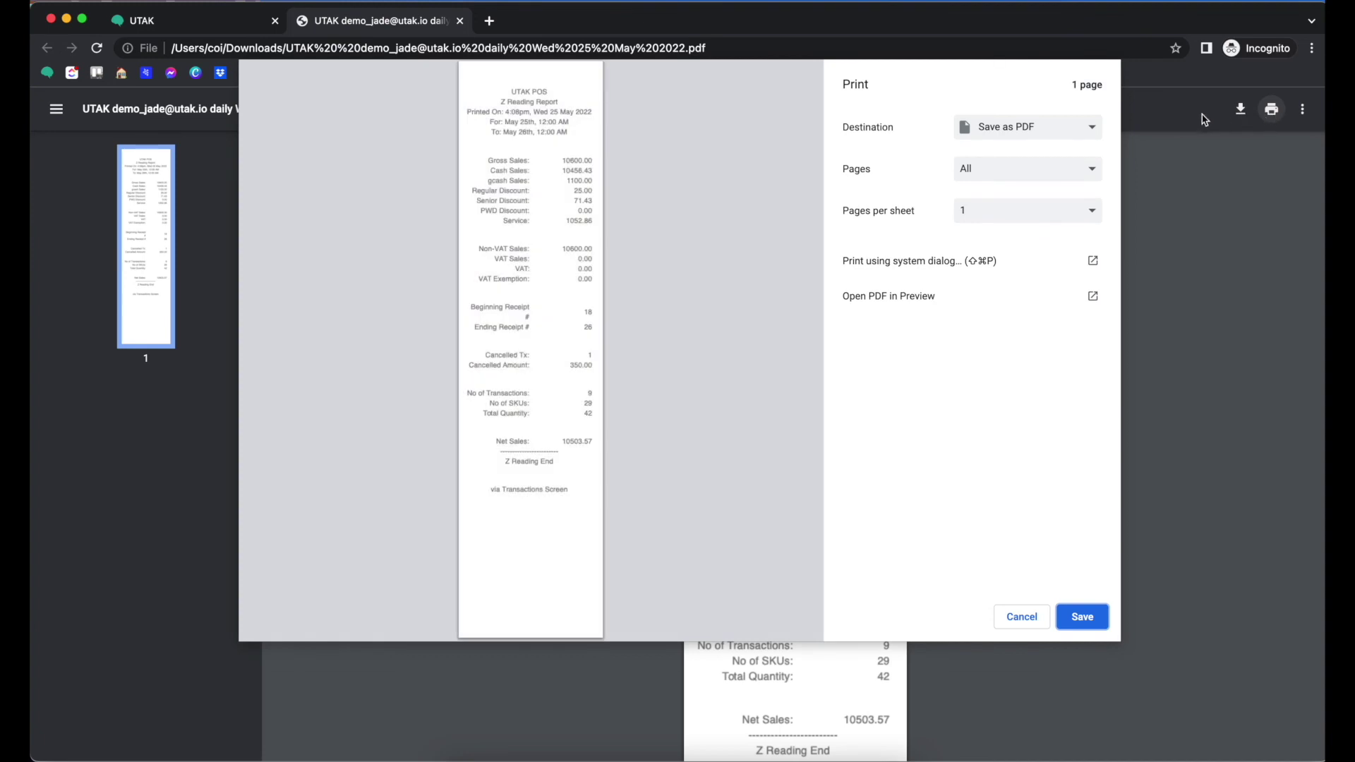